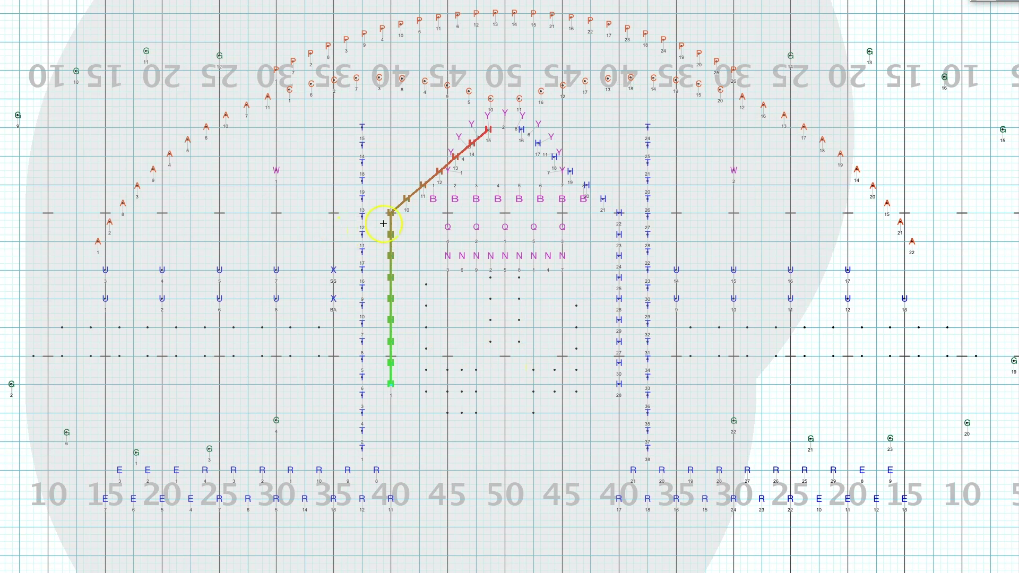
# Commit the drawn path to place the left H performers up the left 40-yard line
pyautogui.click(534, 418)
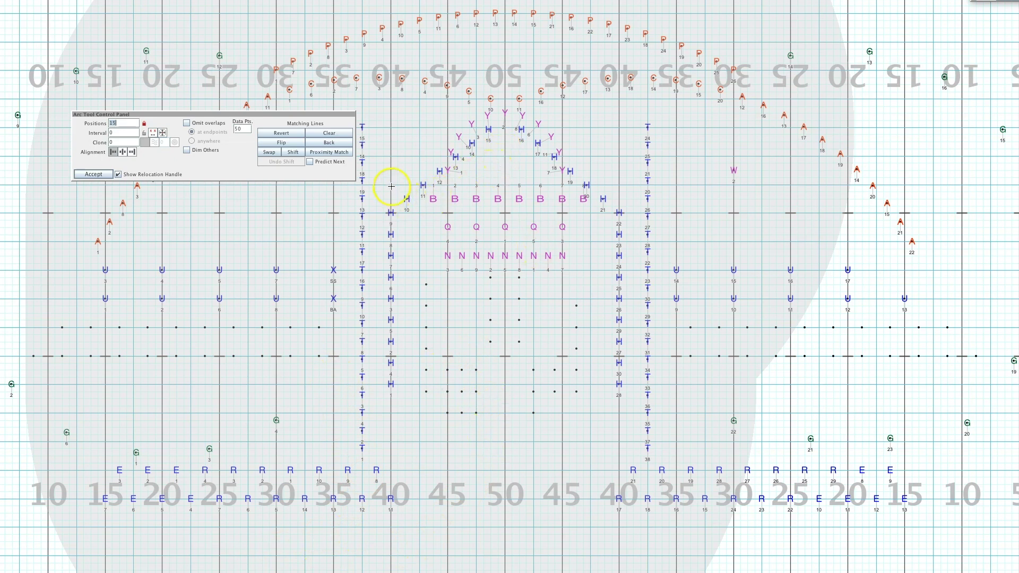
# Draw a trial arc from the top left H performer, then adjust its start point and bend
pyautogui.click(392, 212)
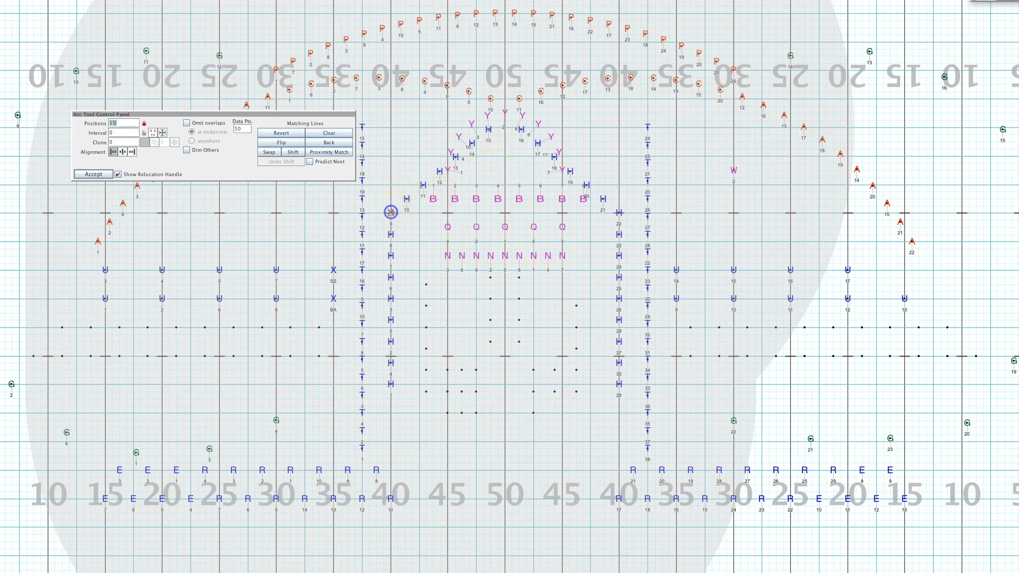
pyautogui.click(476, 441)
pyautogui.click(443, 333)
pyautogui.moveTo(393, 220); pyautogui.dragTo(362, 213)
pyautogui.moveTo(448, 334); pyautogui.dragTo(449, 327)
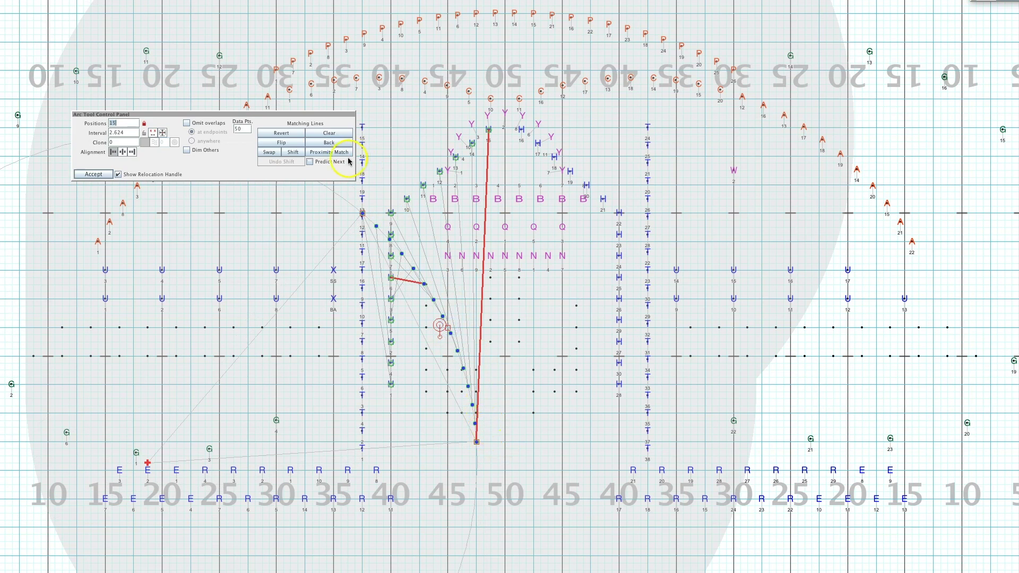
# Reverse the trial arc's fill order, then close the Arc Tool without keeping it
pyautogui.moveTo(329, 114); pyautogui.dragTo(223, 66)
pyautogui.click(190, 96)
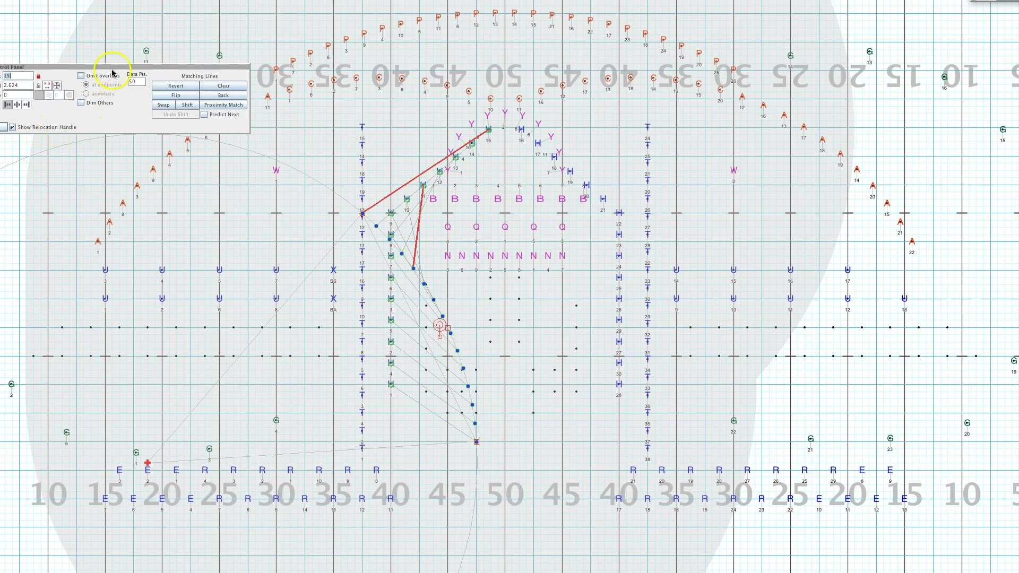
pyautogui.moveTo(109, 69)
pyautogui.mouseDown()
pyautogui.moveTo(123, 109)
pyautogui.moveTo(150, 131)
pyautogui.mouseUp()
pyautogui.click(477, 319)
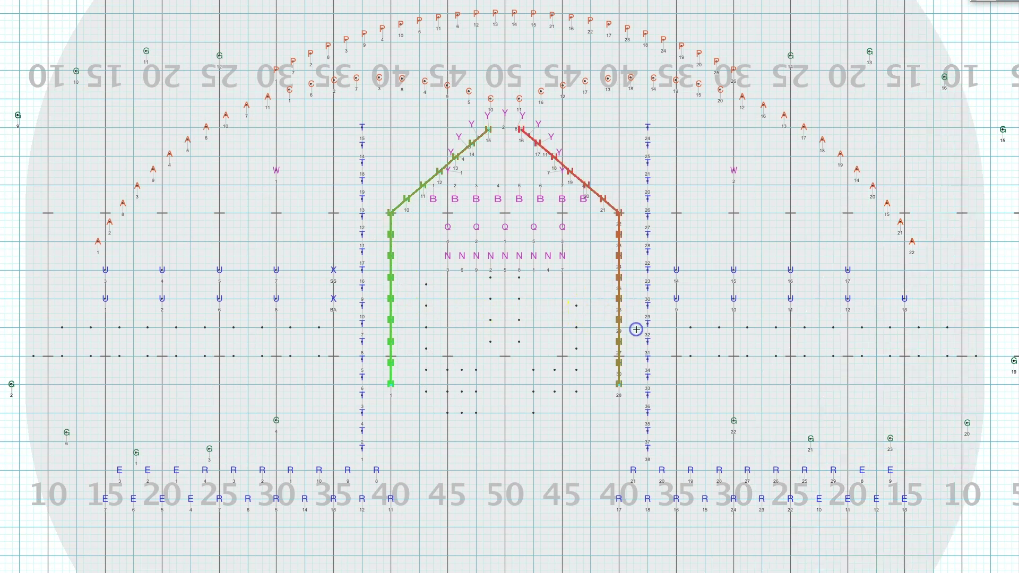
# Draw an arc for the left H performers from bottom centre to upper left
pyautogui.click(482, 360)
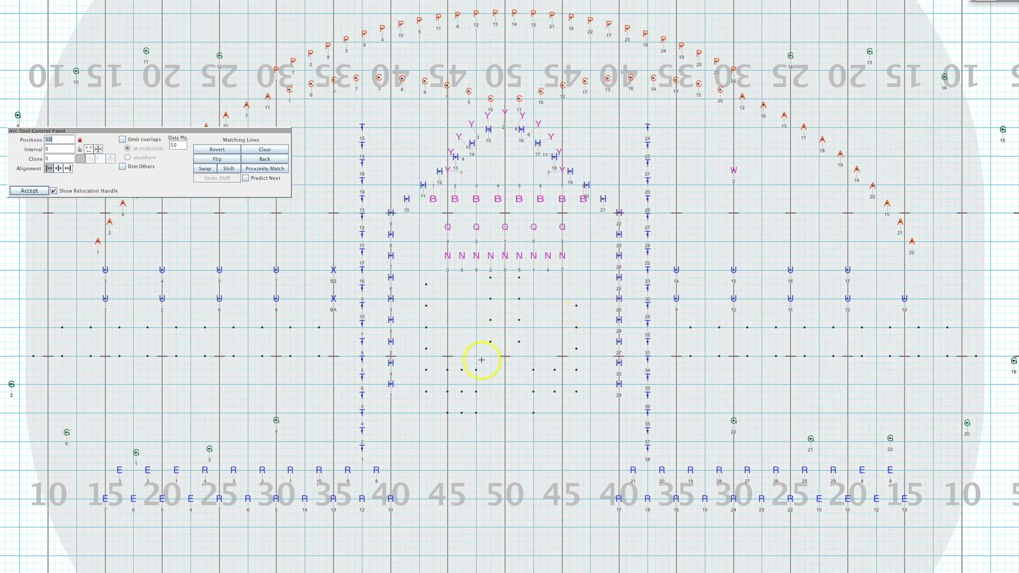
pyautogui.click(476, 470)
pyautogui.click(334, 213)
pyautogui.click(413, 285)
pyautogui.click(162, 179)
# Spread the arc over 15 positions with 1 mirrored clone, stretching the clone farther right
pyautogui.click(88, 149)
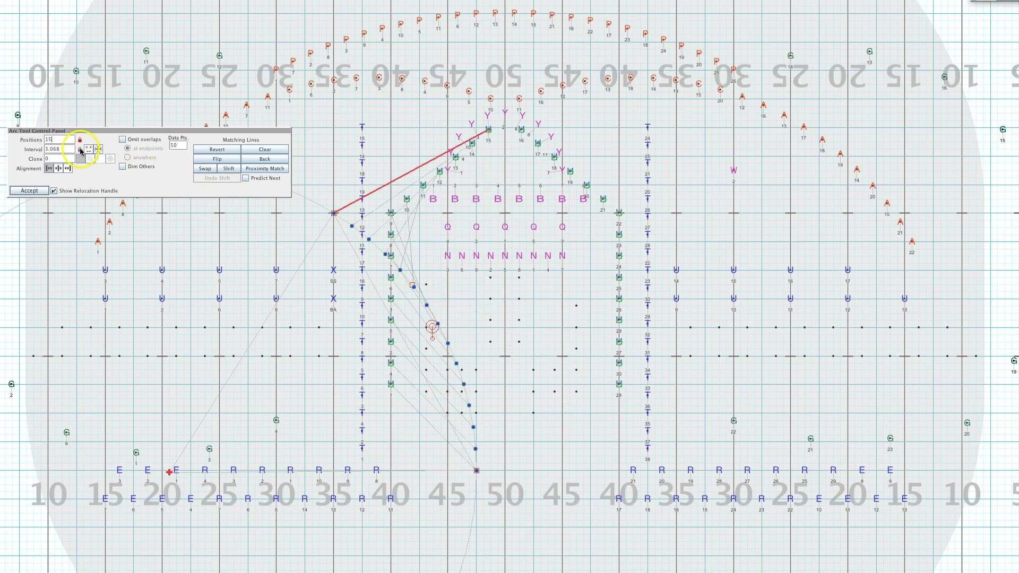
pyautogui.click(89, 159)
pyautogui.click(469, 156)
pyautogui.doubleClick(65, 159)
pyautogui.write('1')
pyautogui.click(65, 159)
pyautogui.click(273, 203)
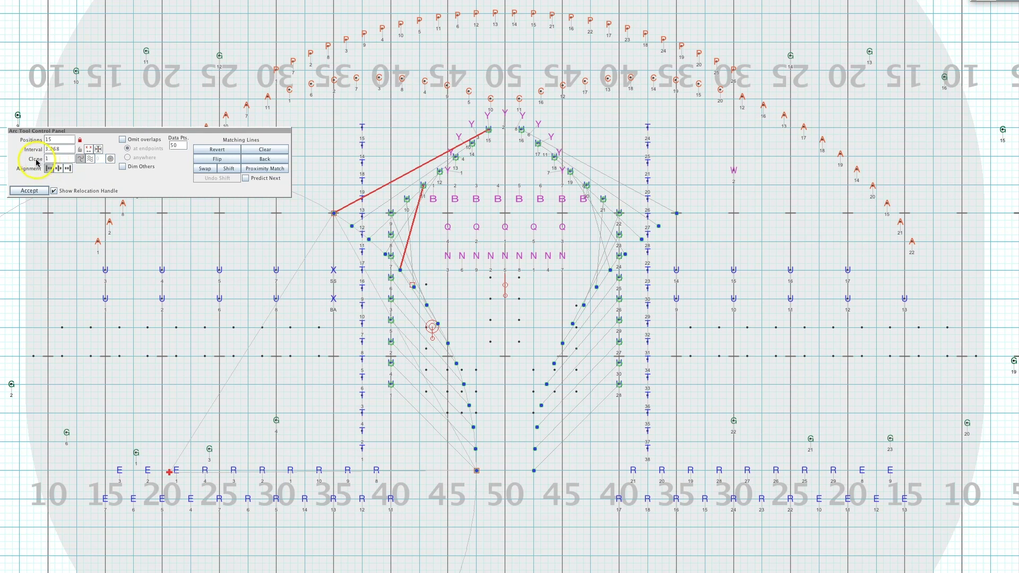
pyautogui.click(589, 270)
pyautogui.moveTo(507, 285)
pyautogui.mouseDown()
pyautogui.moveTo(605, 288)
pyautogui.moveTo(434, 288)
pyautogui.moveTo(505, 290)
pyautogui.moveTo(486, 296)
pyautogui.moveTo(505, 301)
pyautogui.mouseUp()
# Apply the mirrored H arcs and select the left T column
pyautogui.click(30, 190)
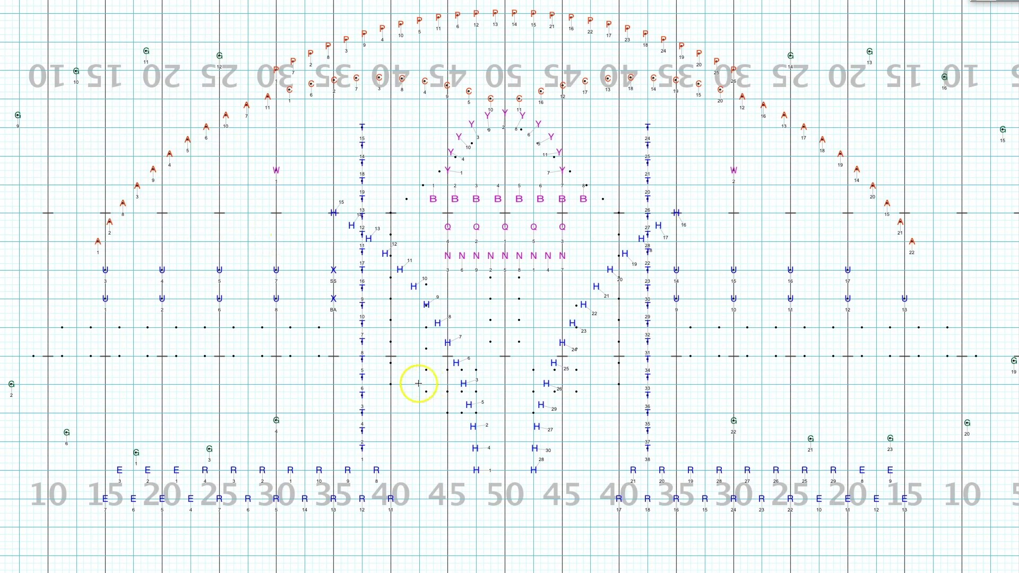
pyautogui.moveTo(335, 387); pyautogui.dragTo(420, 429)
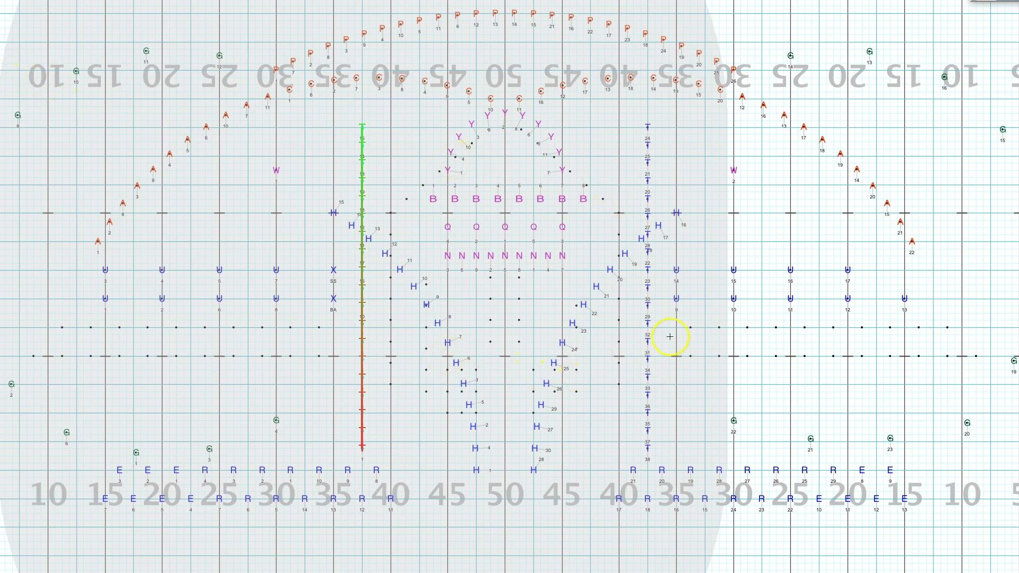
pyautogui.moveTo(677, 327); pyautogui.dragTo(684, 383)
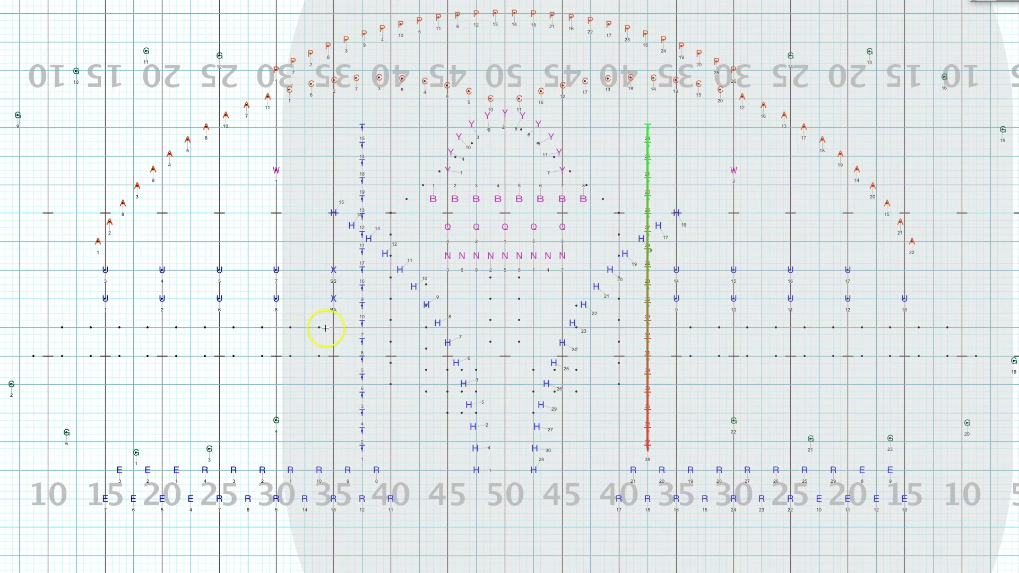
pyautogui.moveTo(331, 328); pyautogui.dragTo(427, 396)
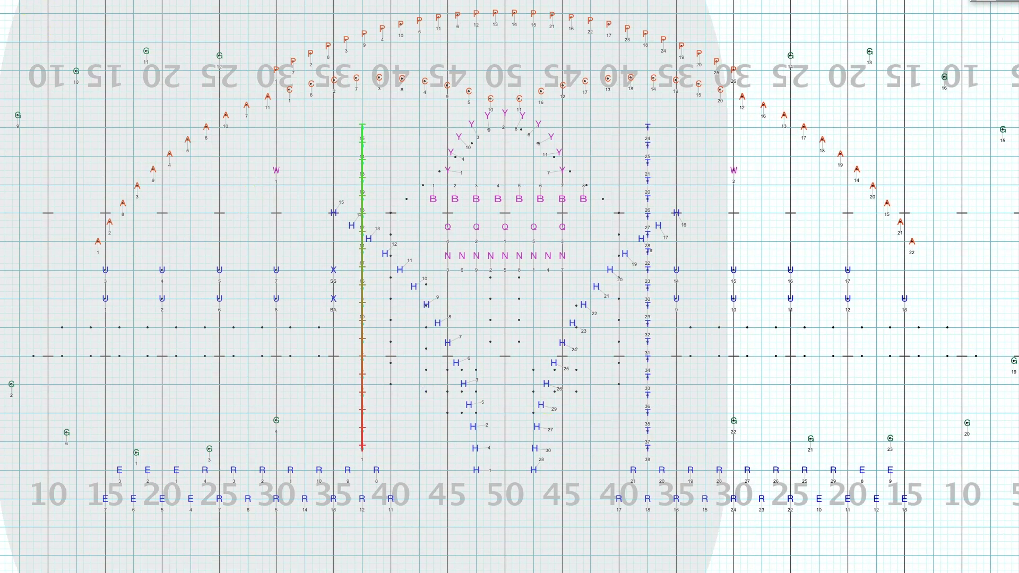
# Curve the left T column into an arc outside the H arcs, reverse its fill order, and apply it
pyautogui.press('a')
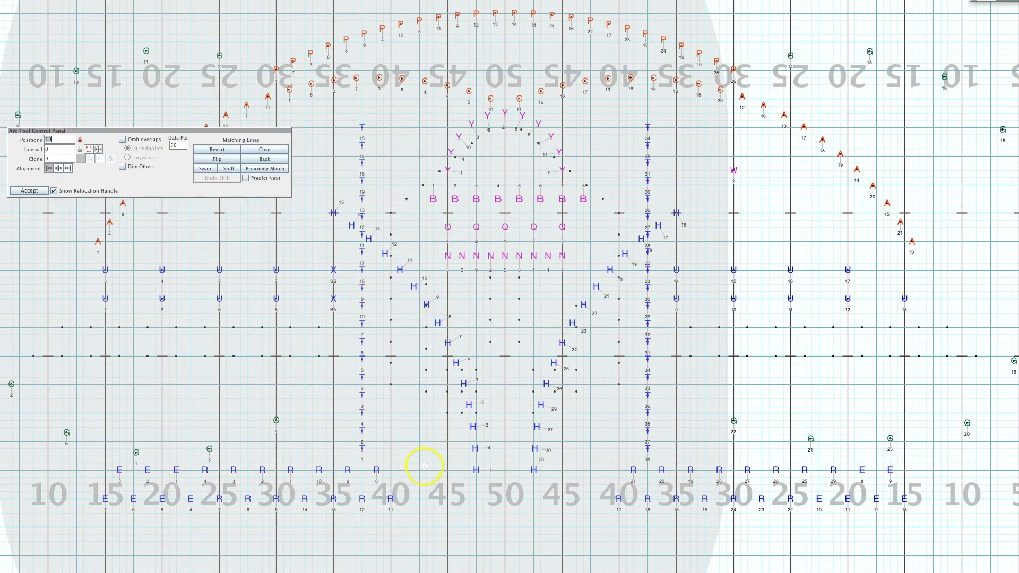
pyautogui.click(431, 469)
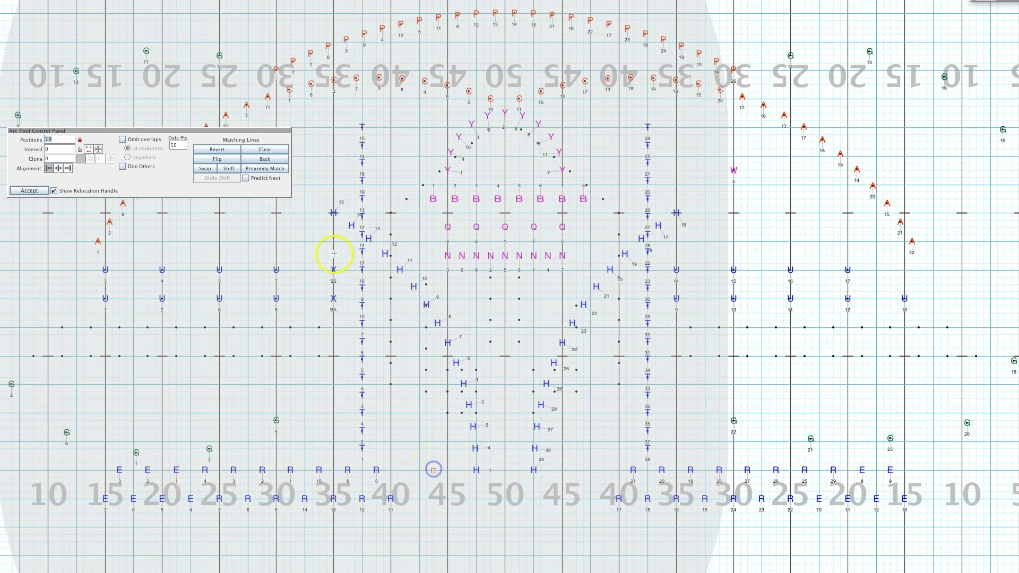
pyautogui.click(275, 242)
pyautogui.click(375, 327)
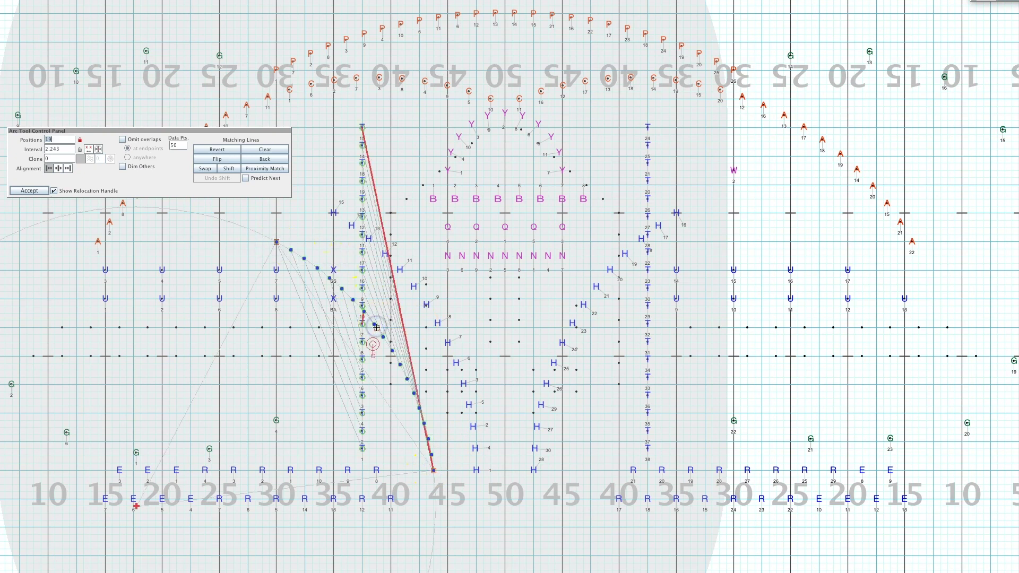
pyautogui.moveTo(376, 329)
pyautogui.mouseDown()
pyautogui.moveTo(371, 337)
pyautogui.moveTo(378, 329)
pyautogui.mouseUp()
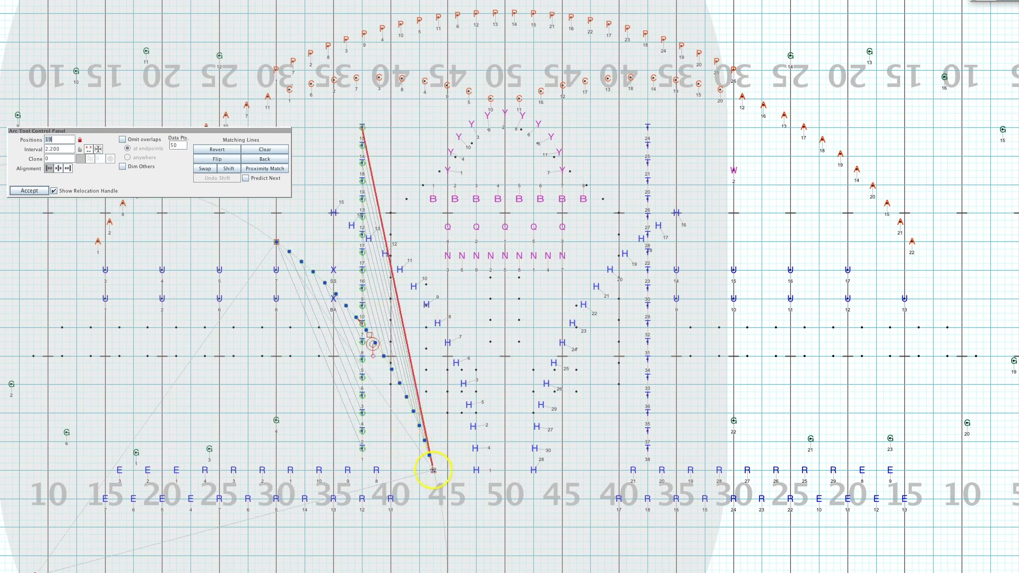
pyautogui.moveTo(433, 470); pyautogui.dragTo(419, 470)
pyautogui.click(226, 160)
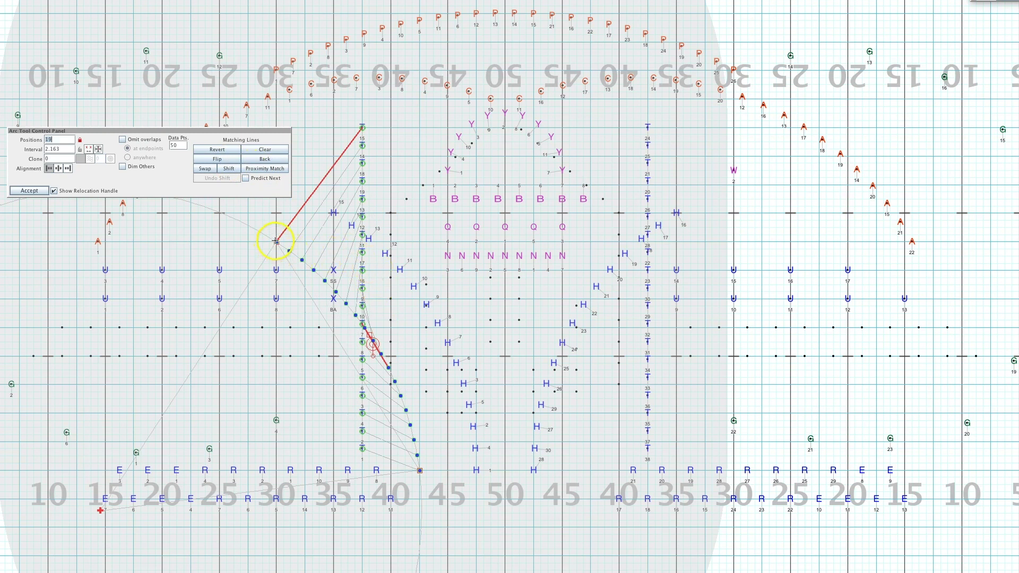
pyautogui.moveTo(276, 241); pyautogui.dragTo(261, 230)
pyautogui.click(298, 243)
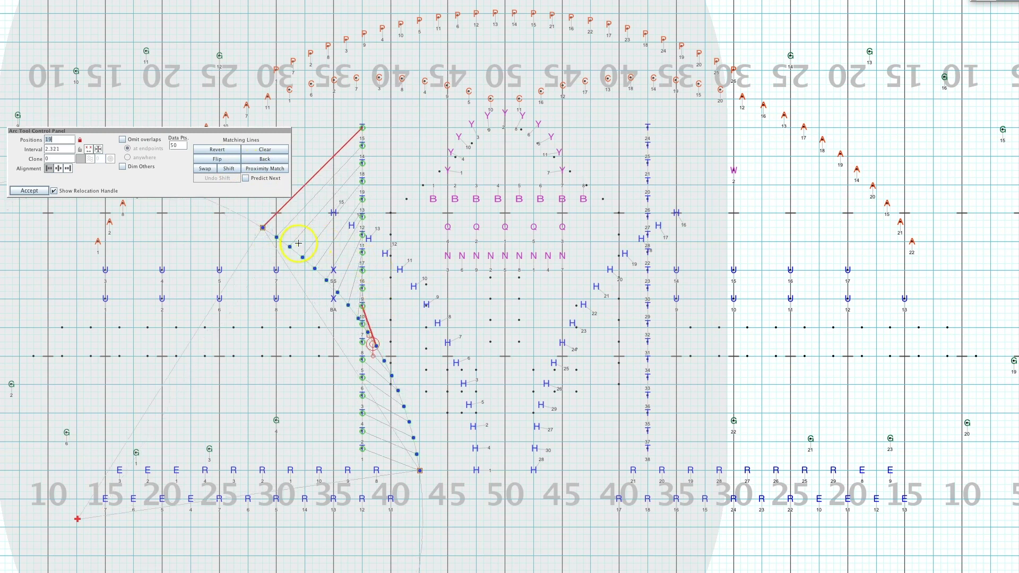
pyautogui.click(33, 191)
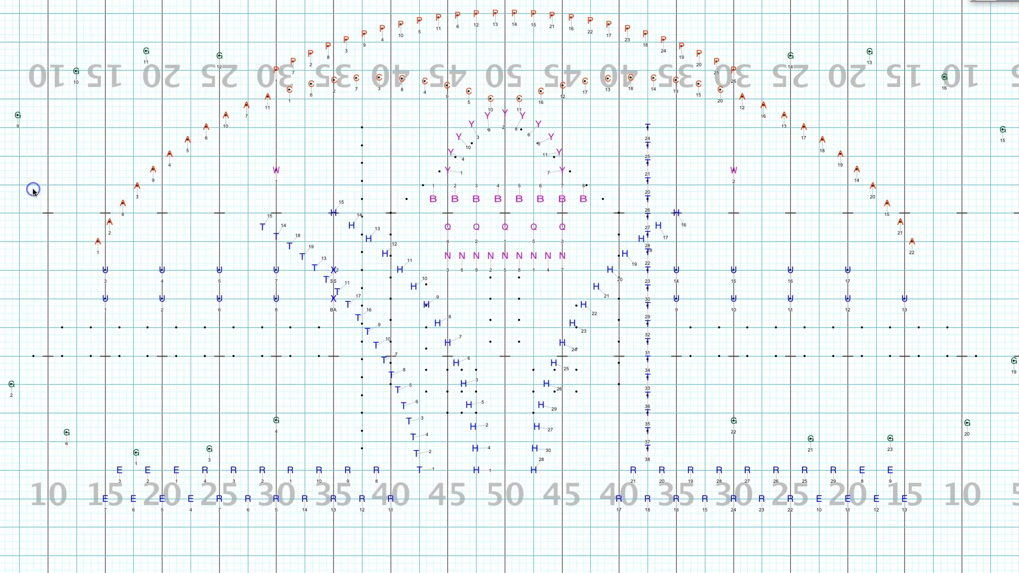
# Paste the left T arc shape onto the right T column, inverted across mid stage
pyautogui.click(412, 383)
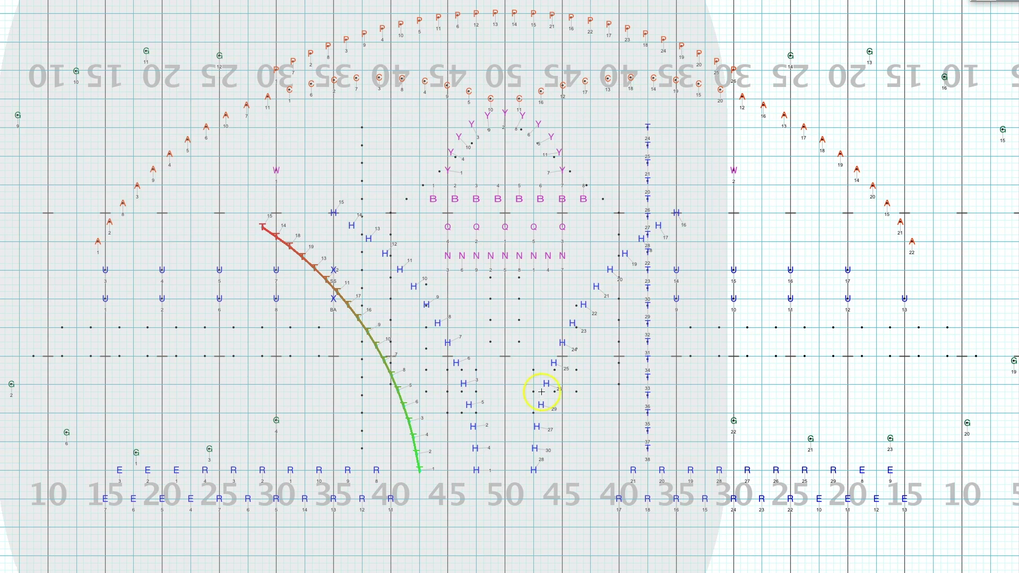
pyautogui.click(589, 391)
pyautogui.click(662, 361)
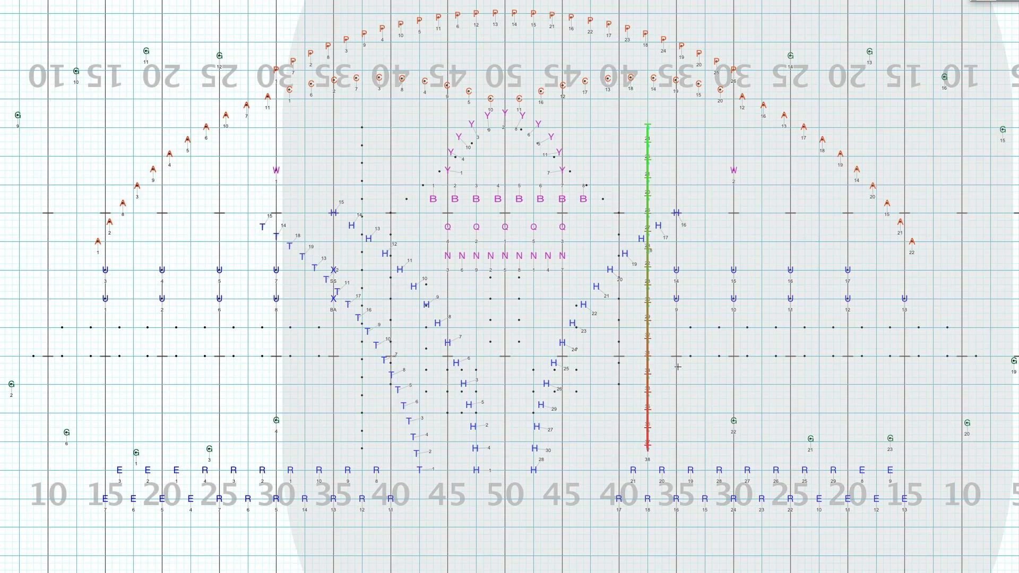
pyautogui.hotkey('ctrl', 'v')
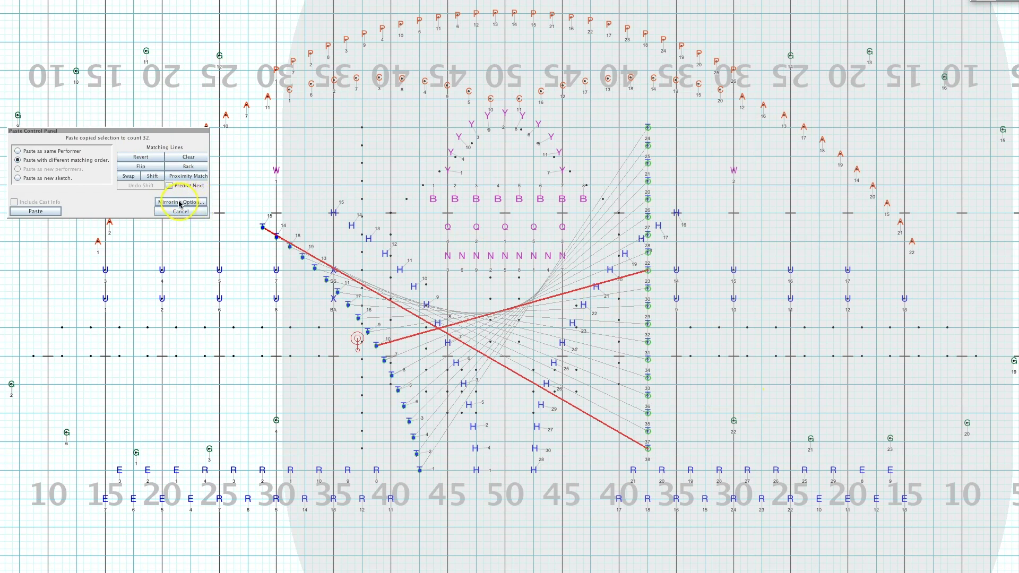
pyautogui.click(180, 203)
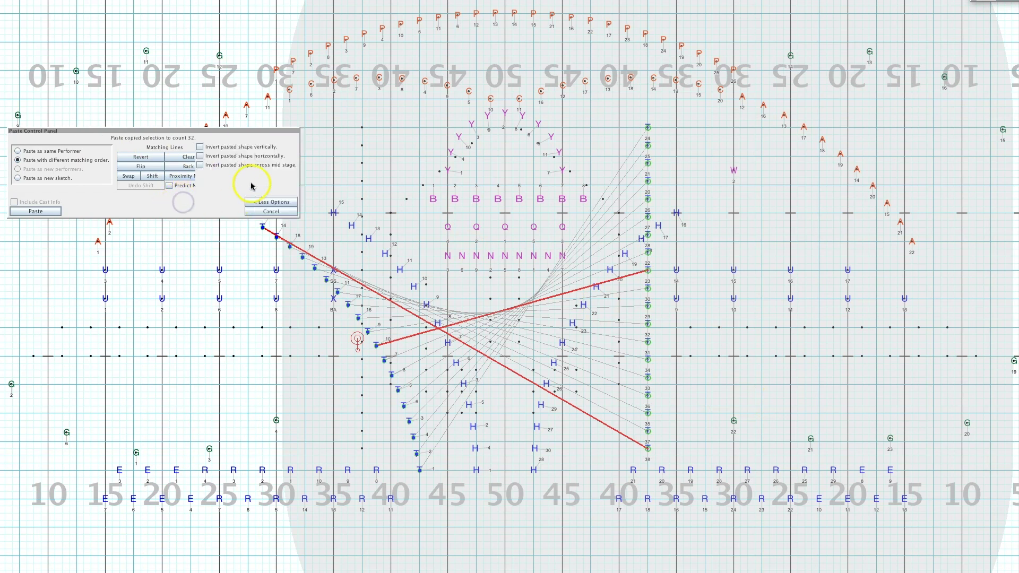
pyautogui.click(229, 169)
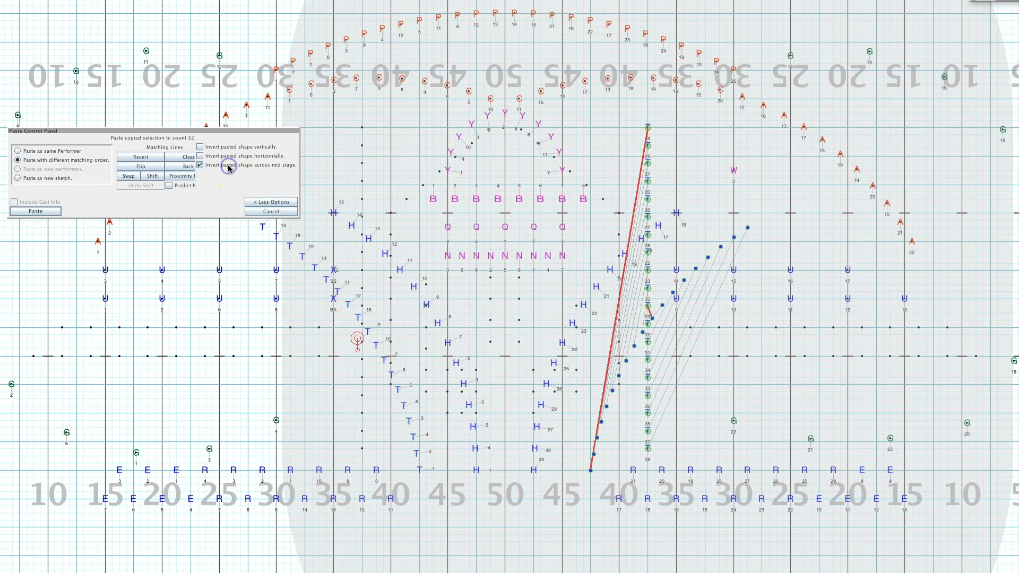
pyautogui.click(141, 167)
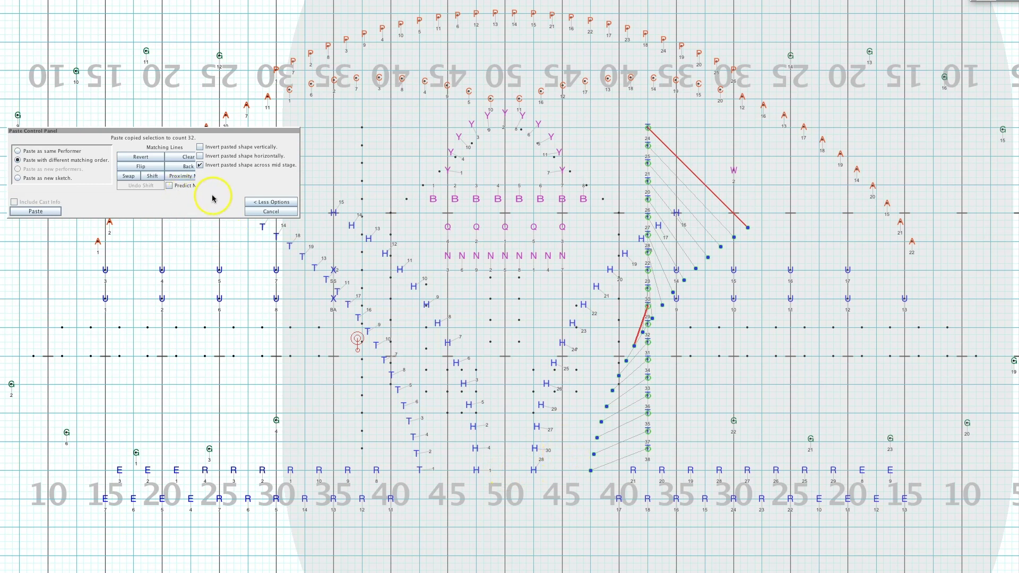
pyautogui.click(266, 201)
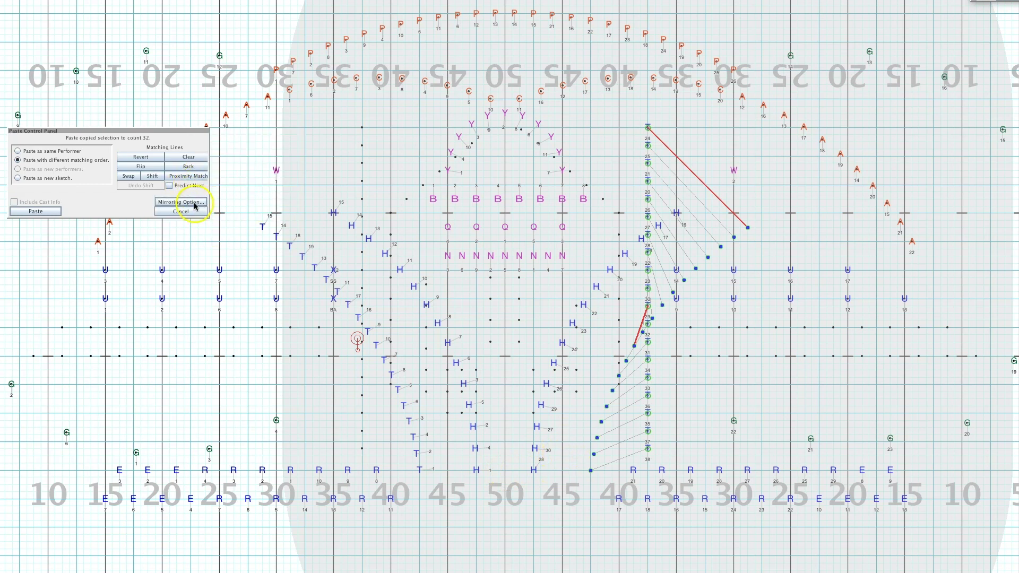
pyautogui.click(176, 203)
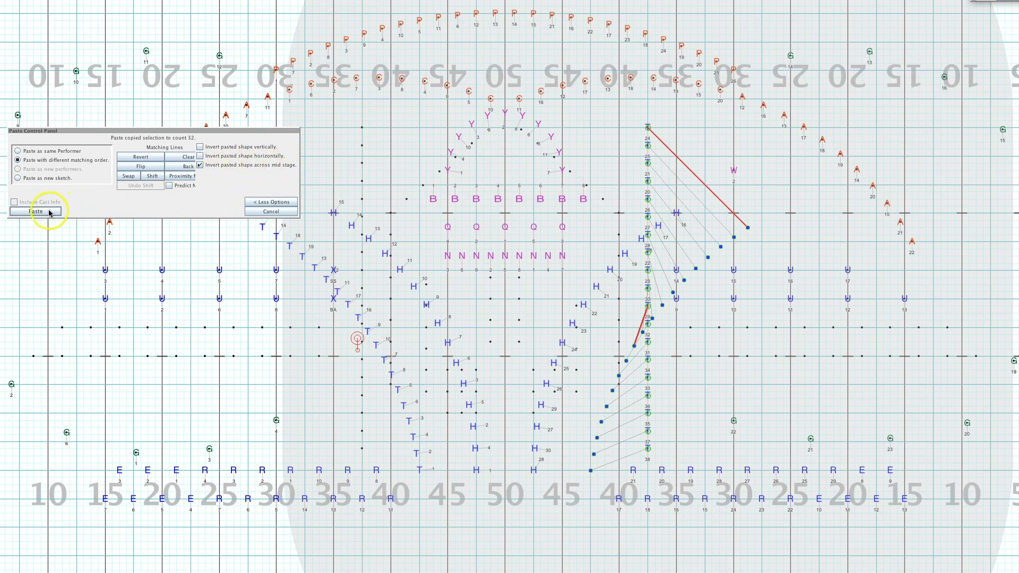
# Test horizontal and vertical flips, then commit the paste mirrored across mid stage
pyautogui.click(232, 167)
pyautogui.click(254, 157)
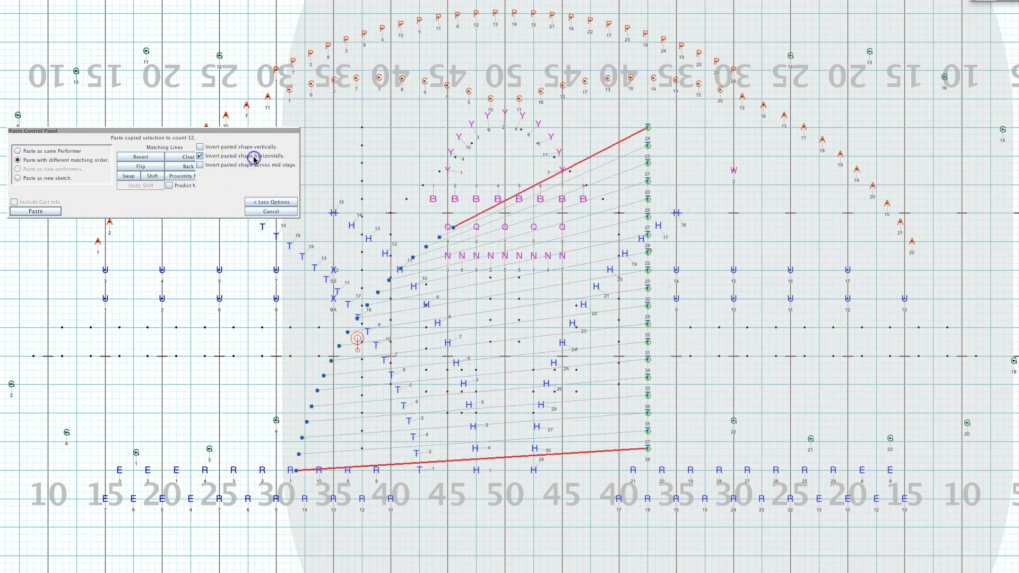
pyautogui.click(254, 157)
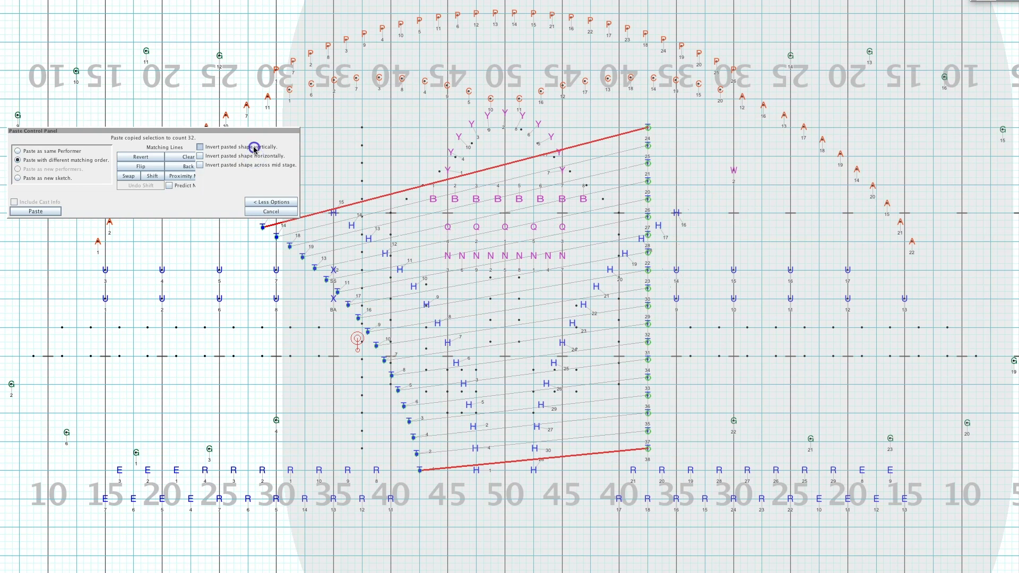
pyautogui.click(254, 148)
pyautogui.click(255, 148)
pyautogui.click(255, 165)
pyautogui.click(48, 213)
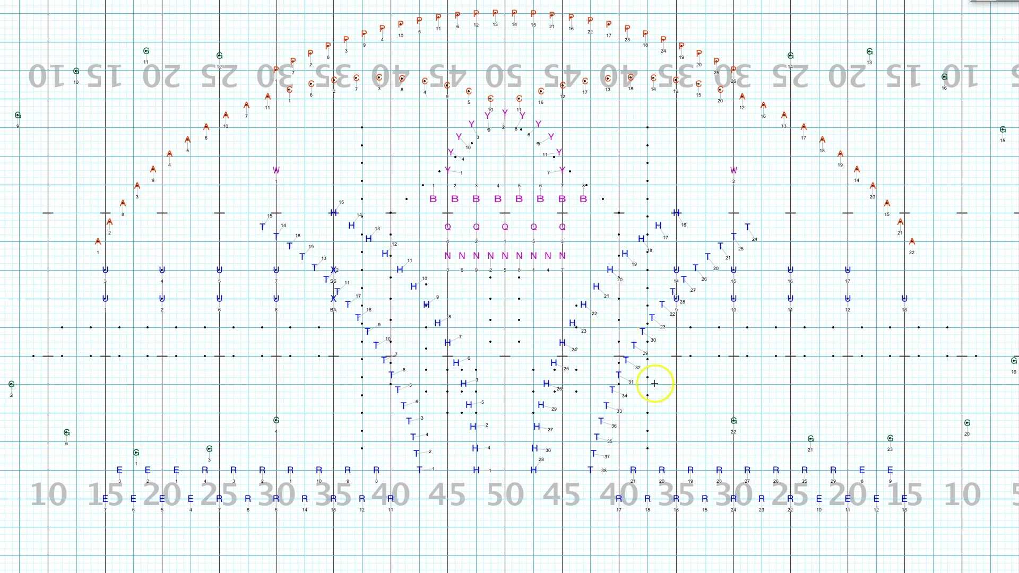
# Select the lower H and T arcs, then paste their shape onto the 32 upper-arc performers
pyautogui.moveTo(340, 370); pyautogui.dragTo(696, 441)
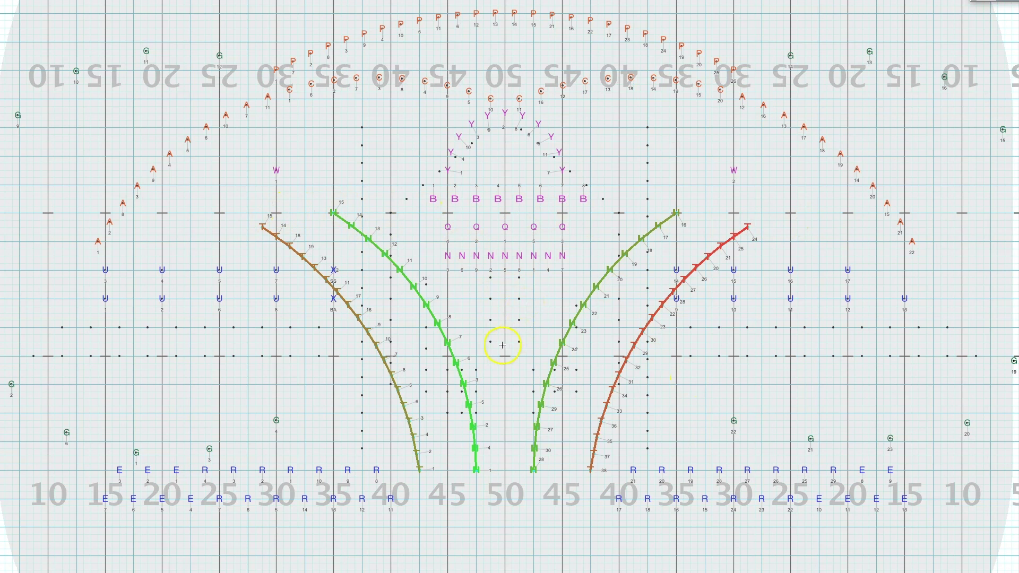
pyautogui.moveTo(358, 359); pyautogui.dragTo(673, 432)
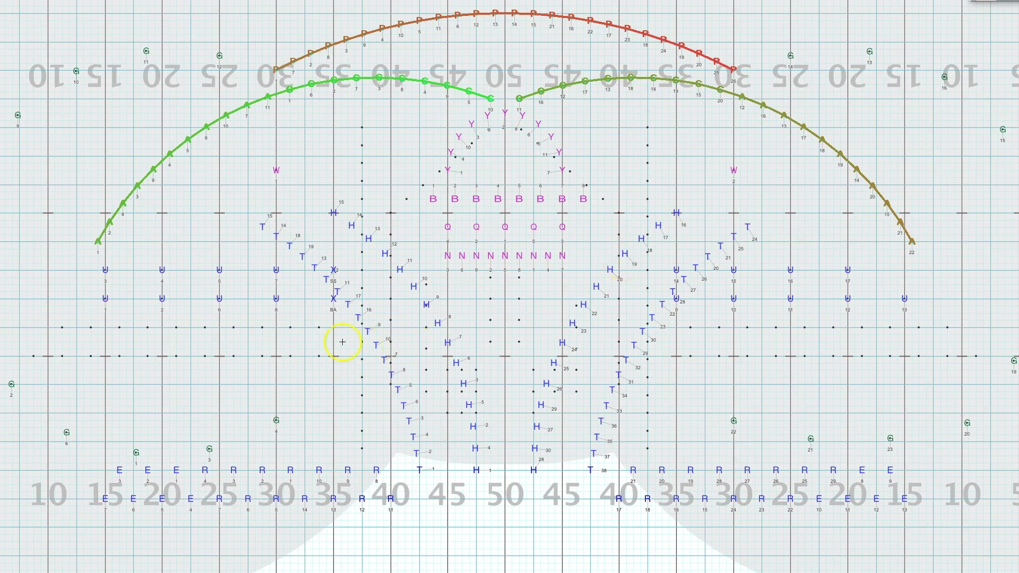
pyautogui.moveTo(339, 337); pyautogui.dragTo(664, 446)
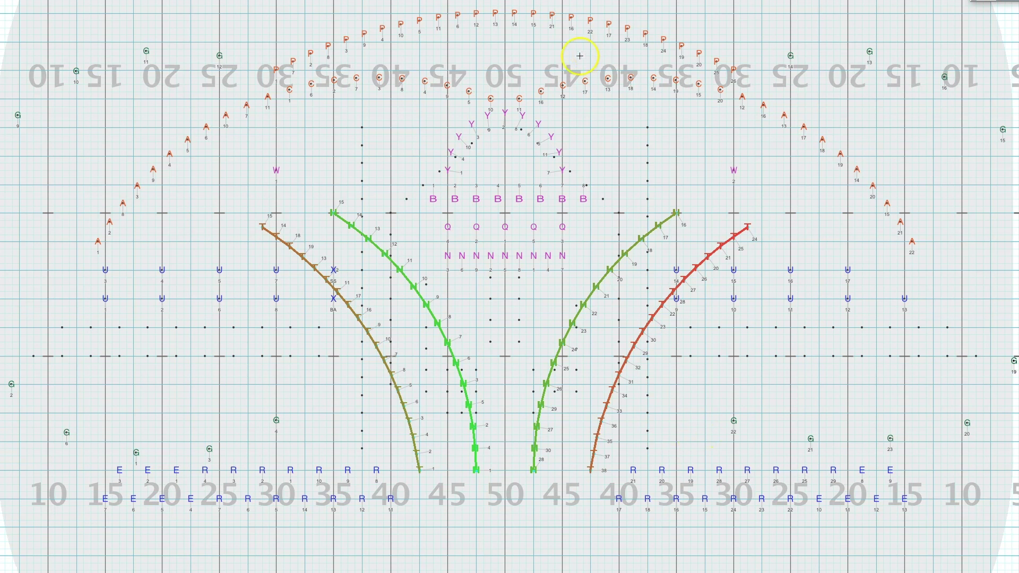
pyautogui.moveTo(558, 52)
pyautogui.mouseDown()
pyautogui.moveTo(505, 41)
pyautogui.moveTo(605, 98)
pyautogui.mouseUp()
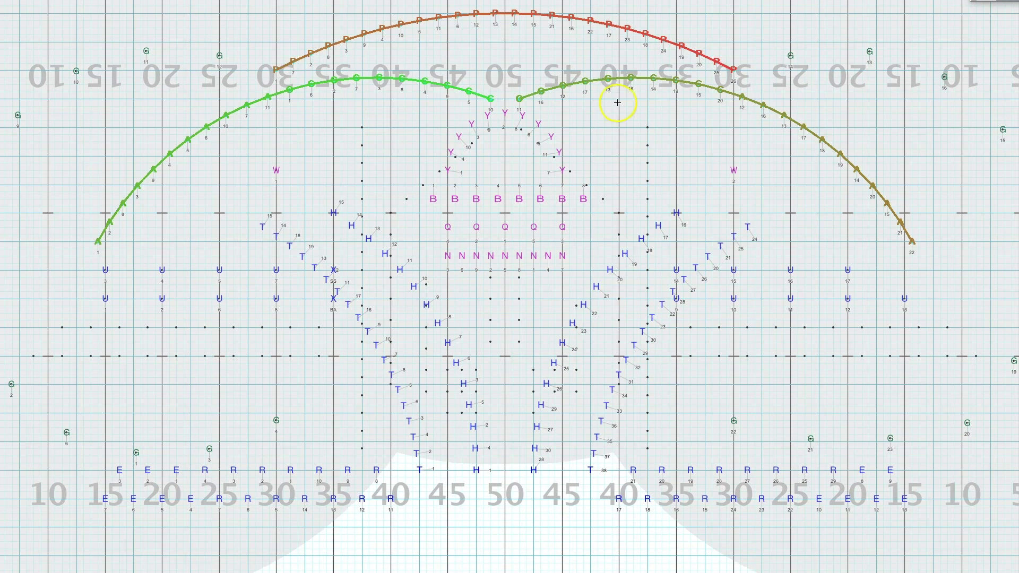
pyautogui.hotkey('ctrl', 'v')
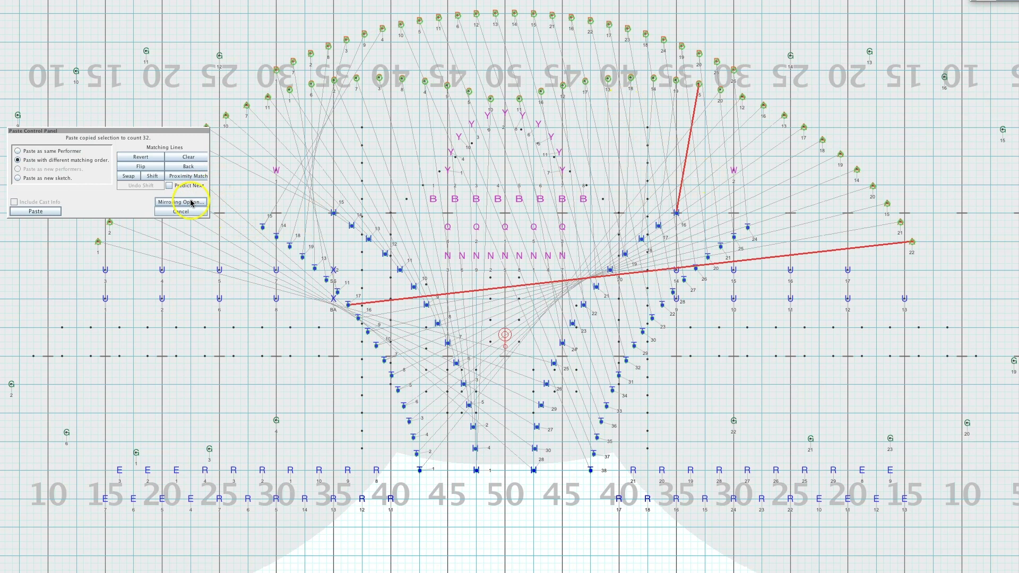
# Flip the pending paste vertically instead of horizontally and centre it at mid-field
pyautogui.click(192, 201)
pyautogui.click(263, 157)
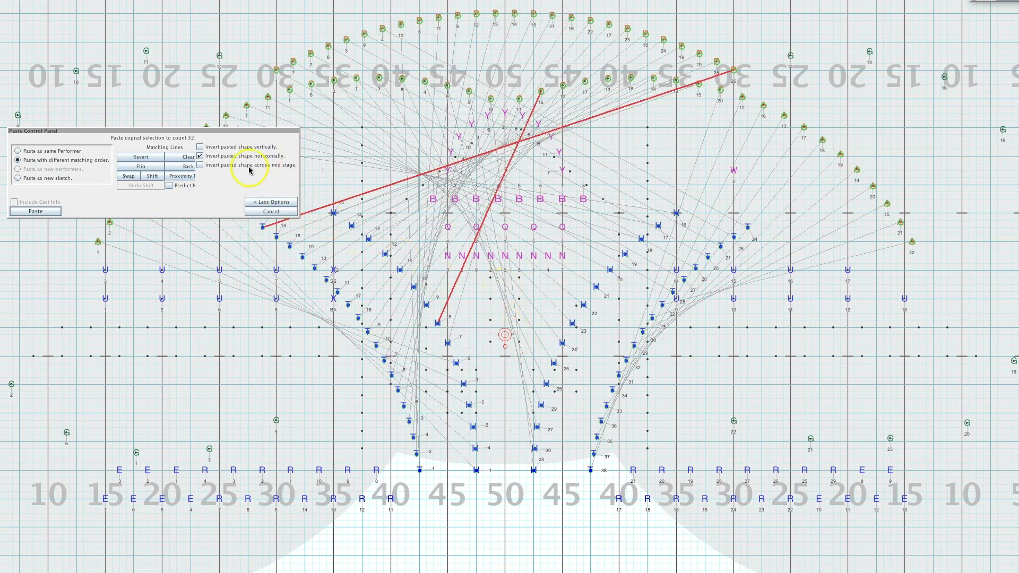
pyautogui.click(249, 156)
pyautogui.click(249, 147)
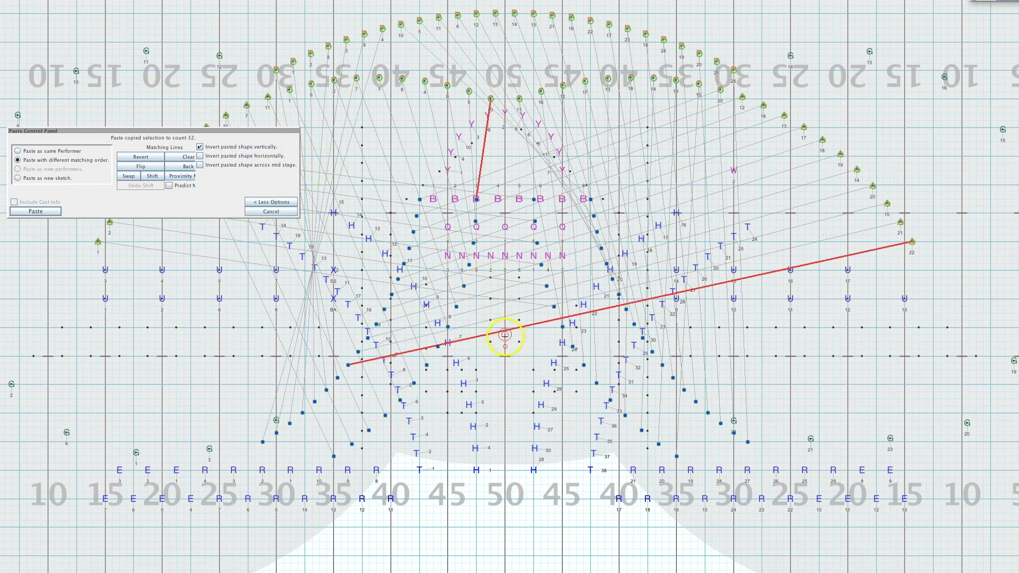
pyautogui.moveTo(504, 334); pyautogui.dragTo(505, 63)
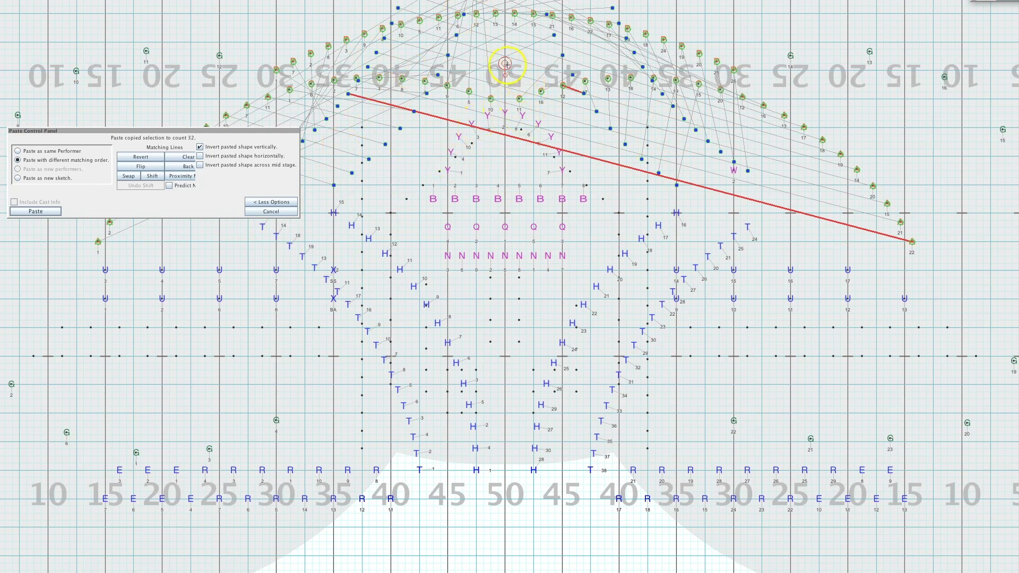
pyautogui.moveTo(505, 64)
pyautogui.mouseDown()
pyautogui.moveTo(520, 307)
pyautogui.moveTo(505, 320)
pyautogui.mouseUp()
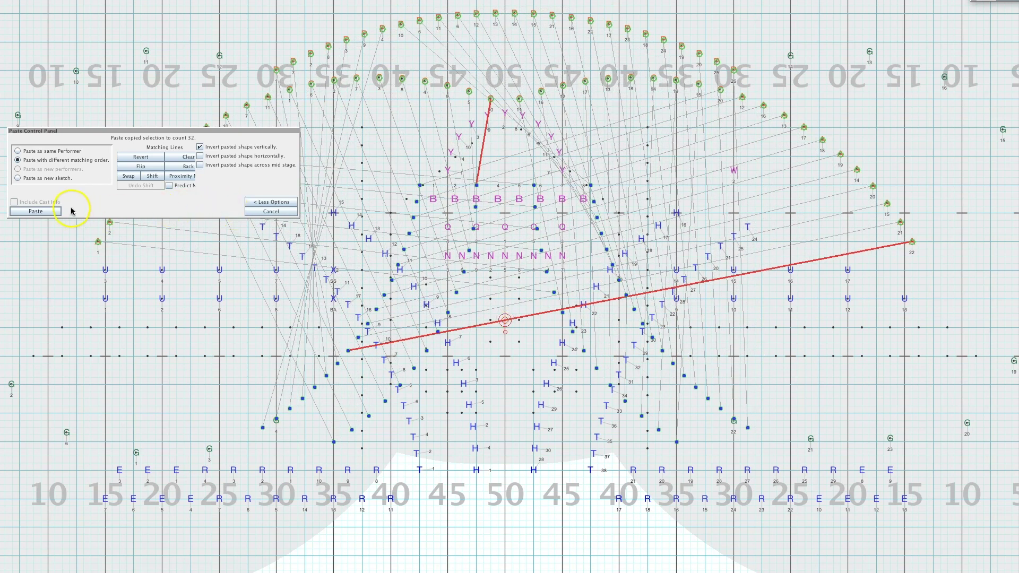
# Discard the pending paste and select the left C and A arc
pyautogui.click(70, 111)
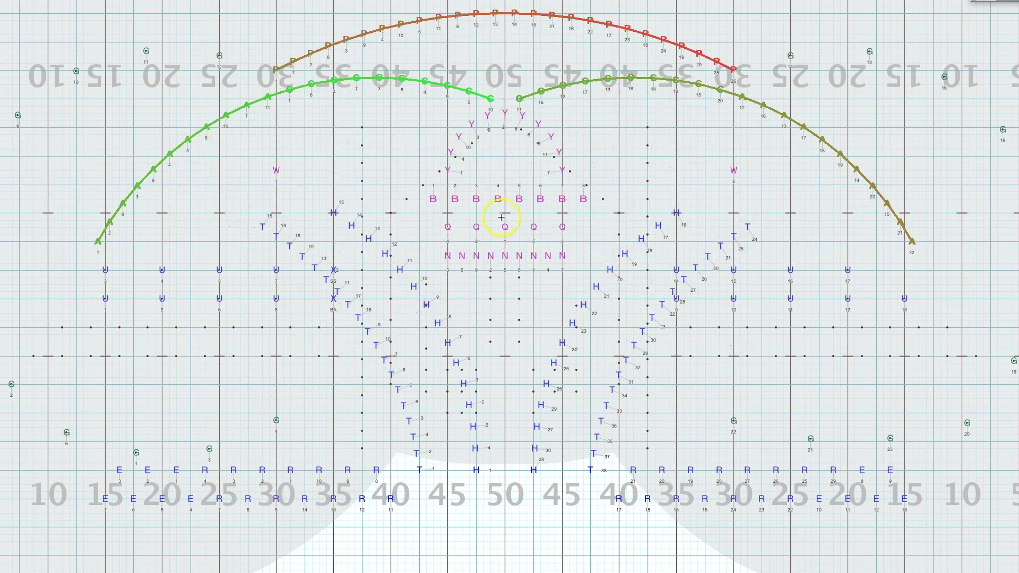
pyautogui.click(672, 177)
pyautogui.click(613, 83)
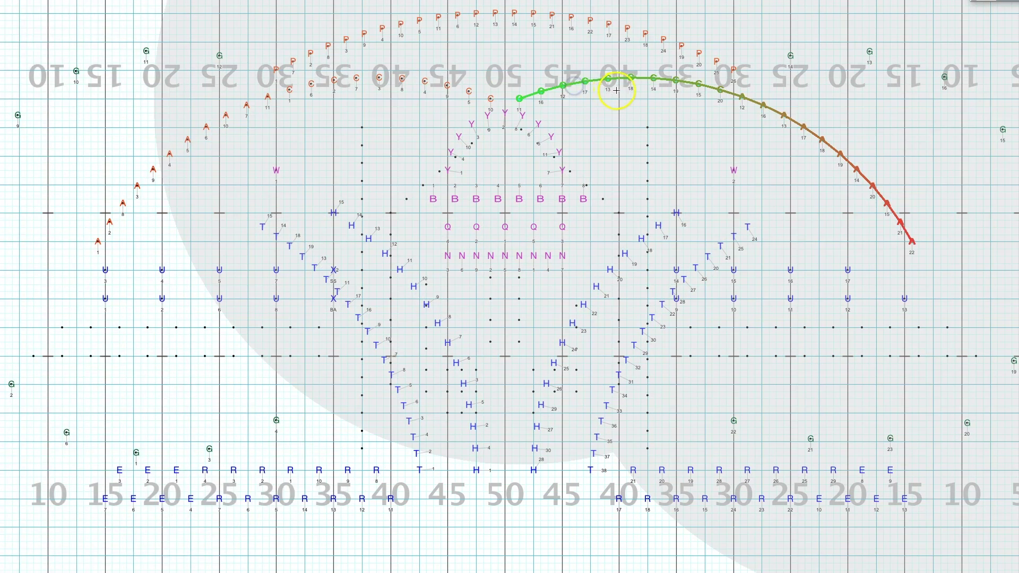
pyautogui.click(456, 96)
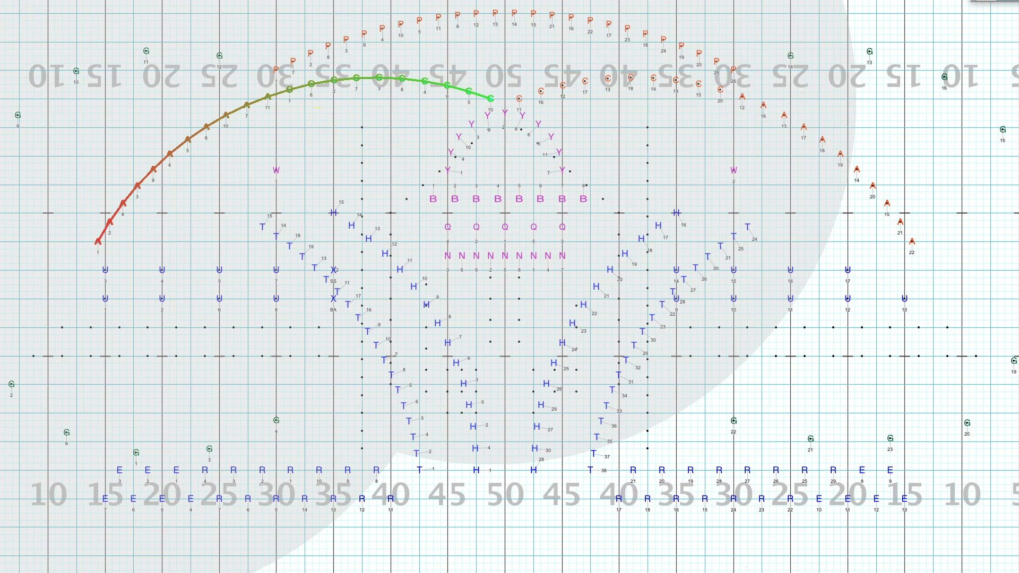
# Reshape the left A and C arc to curl down the left sideline and accept it
pyautogui.click(364, 221)
pyautogui.click(305, 272)
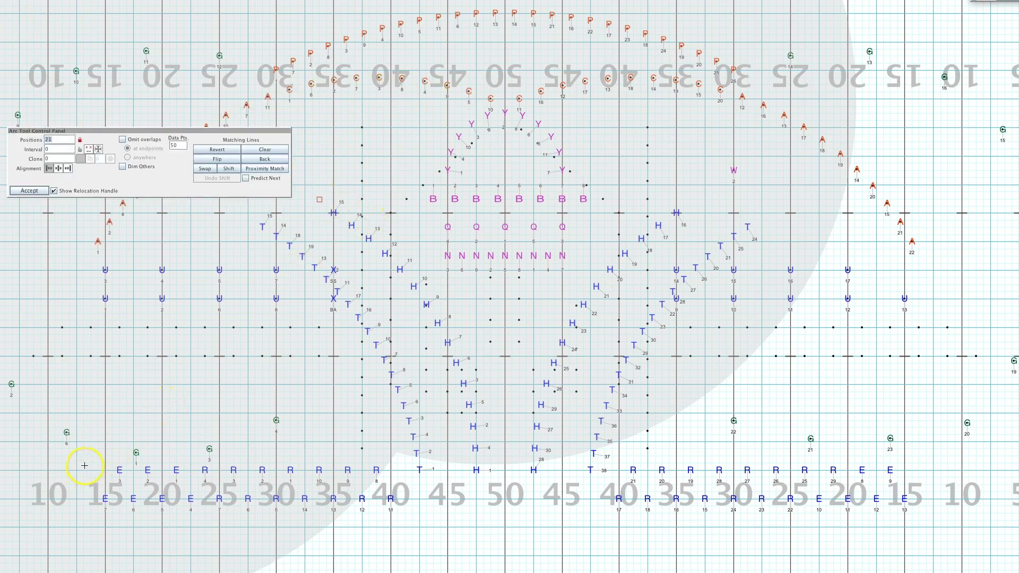
pyautogui.click(103, 441)
pyautogui.moveTo(164, 130); pyautogui.dragTo(58, 22)
pyautogui.click(117, 207)
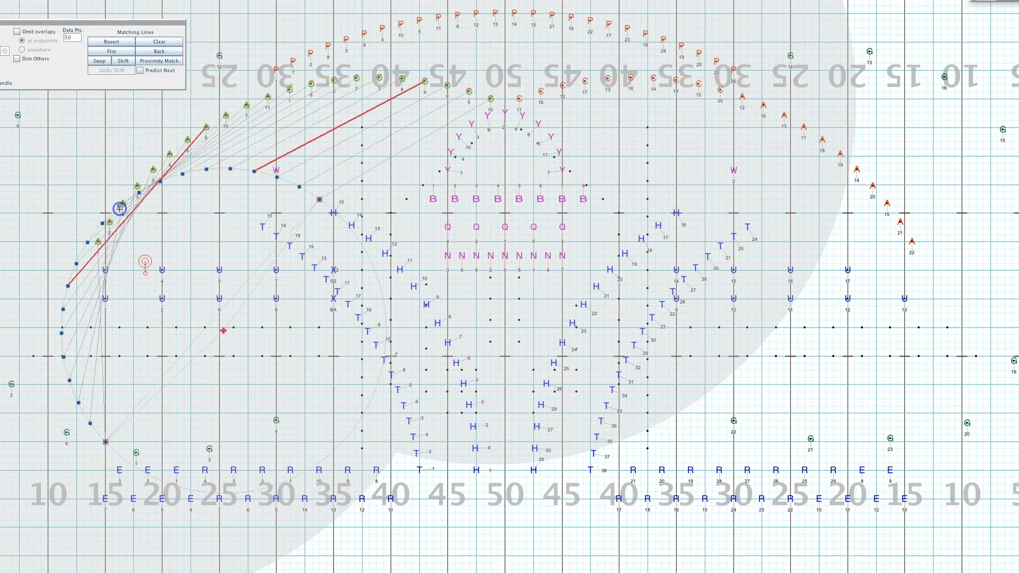
pyautogui.click(104, 231)
pyautogui.moveTo(104, 231)
pyautogui.mouseDown()
pyautogui.moveTo(75, 334)
pyautogui.moveTo(90, 328)
pyautogui.mouseUp()
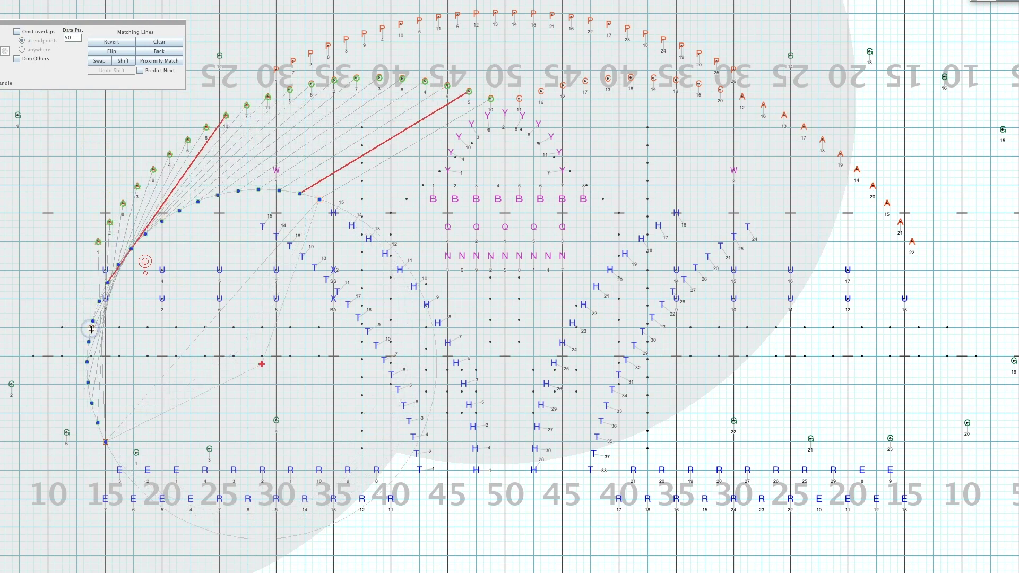
pyautogui.click(585, 171)
pyautogui.click(275, 186)
pyautogui.click(223, 200)
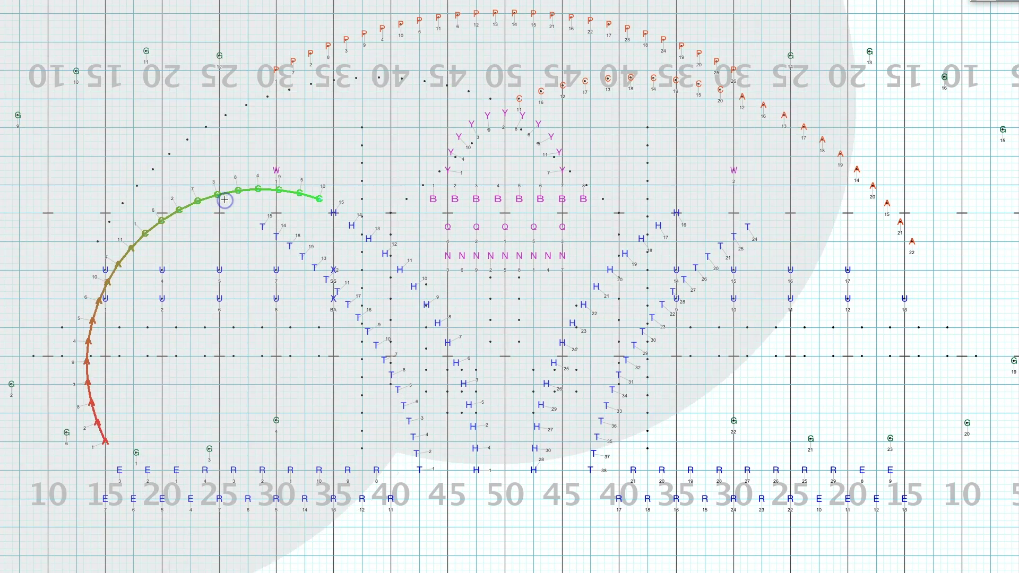
pyautogui.click(271, 207)
# Paste the arc onto the right A and C performers, inverted across mid stage
pyautogui.click(801, 122)
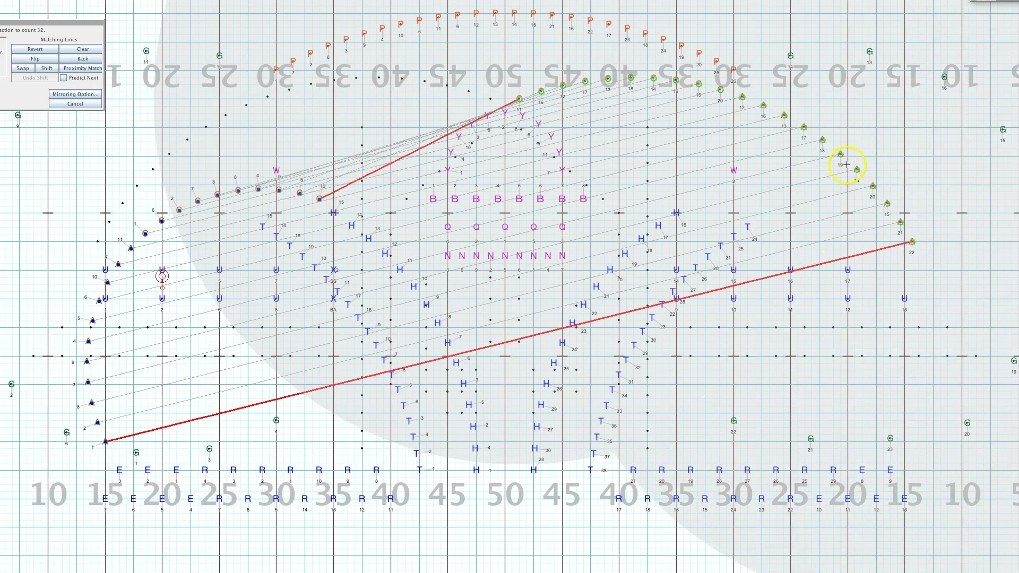
pyautogui.click(75, 94)
pyautogui.click(145, 58)
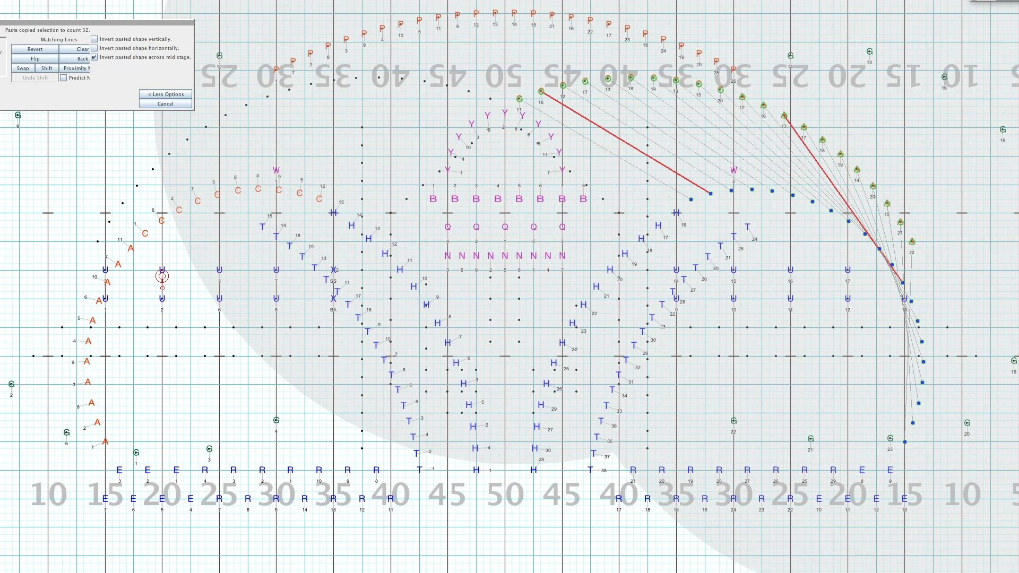
pyautogui.click(162, 275)
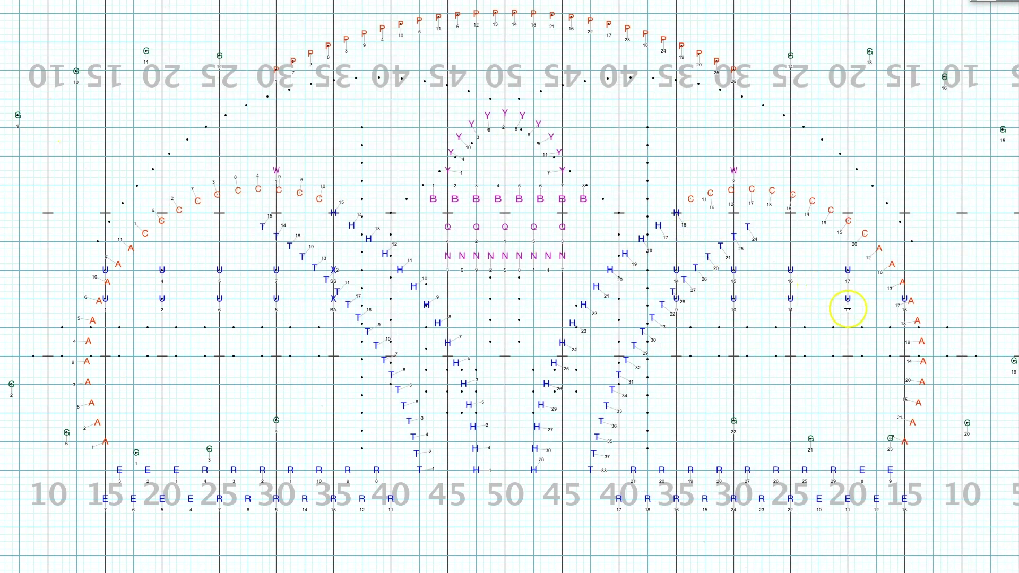
# Join the left A, C and H arcs into one path, halve its nodes twice, and adjust its curve
pyautogui.click(353, 227)
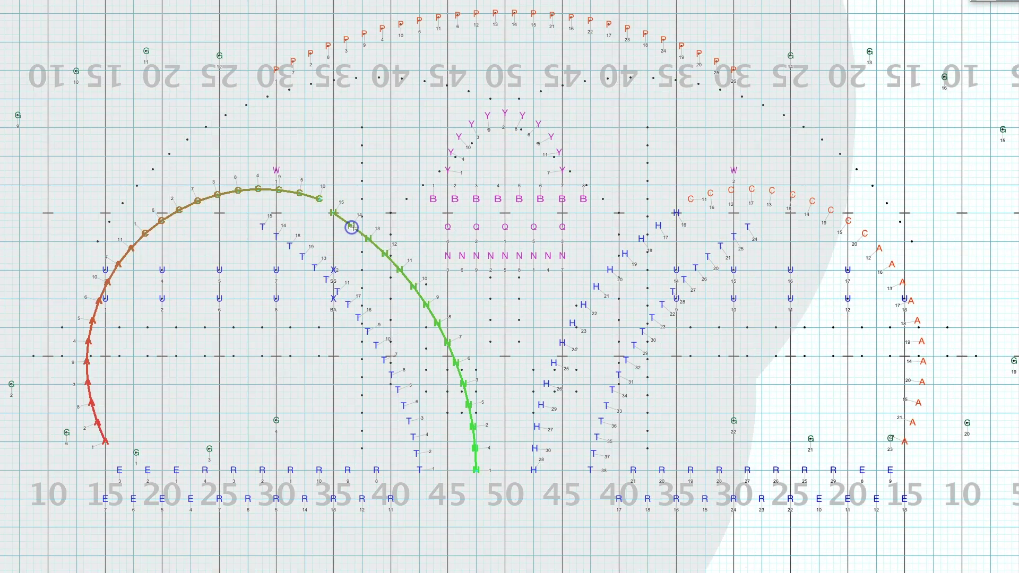
pyautogui.click(335, 203)
pyautogui.click(182, 93)
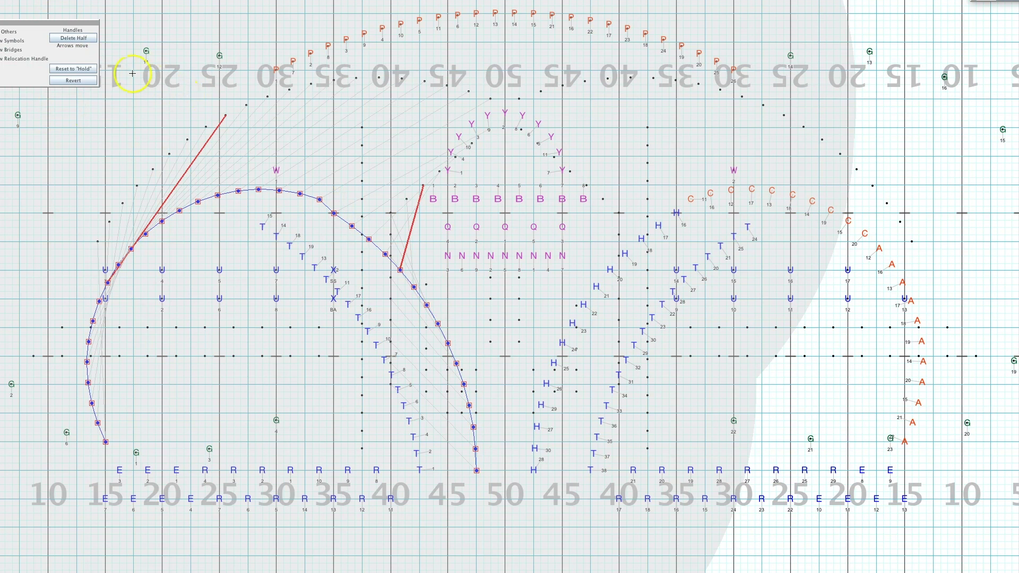
pyautogui.click(73, 37)
pyautogui.click(73, 38)
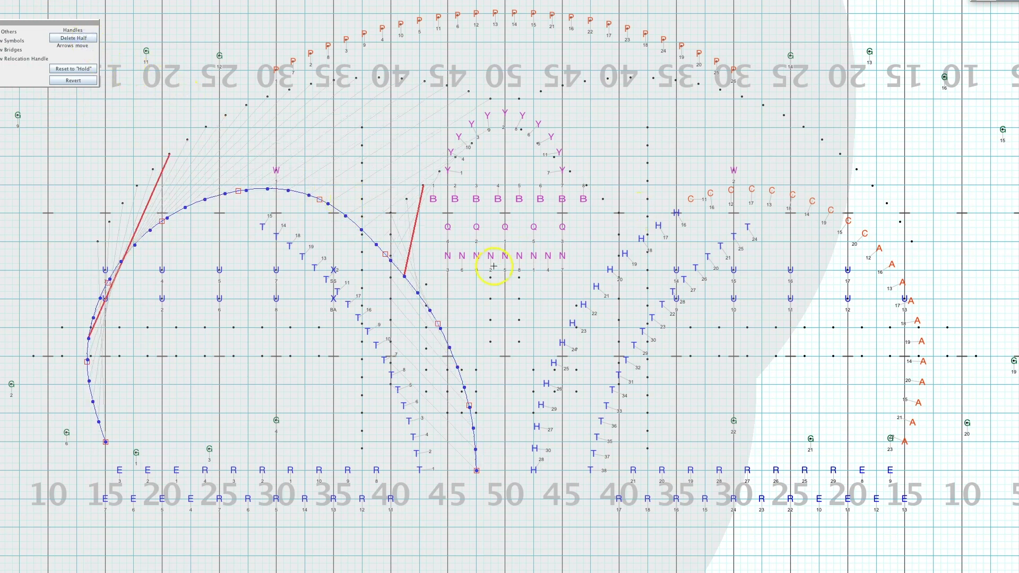
pyautogui.moveTo(386, 255); pyautogui.dragTo(389, 249)
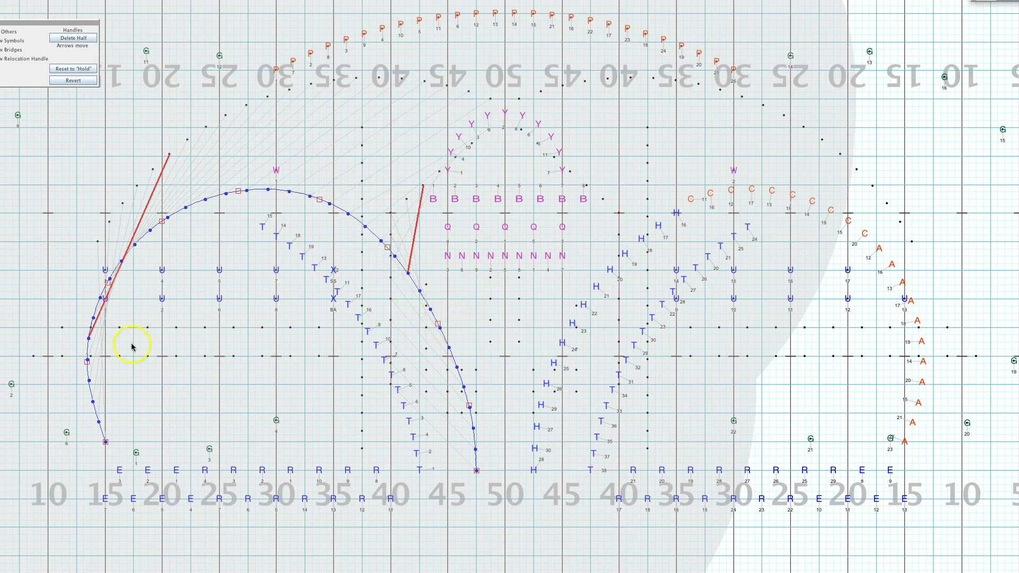
pyautogui.click(309, 209)
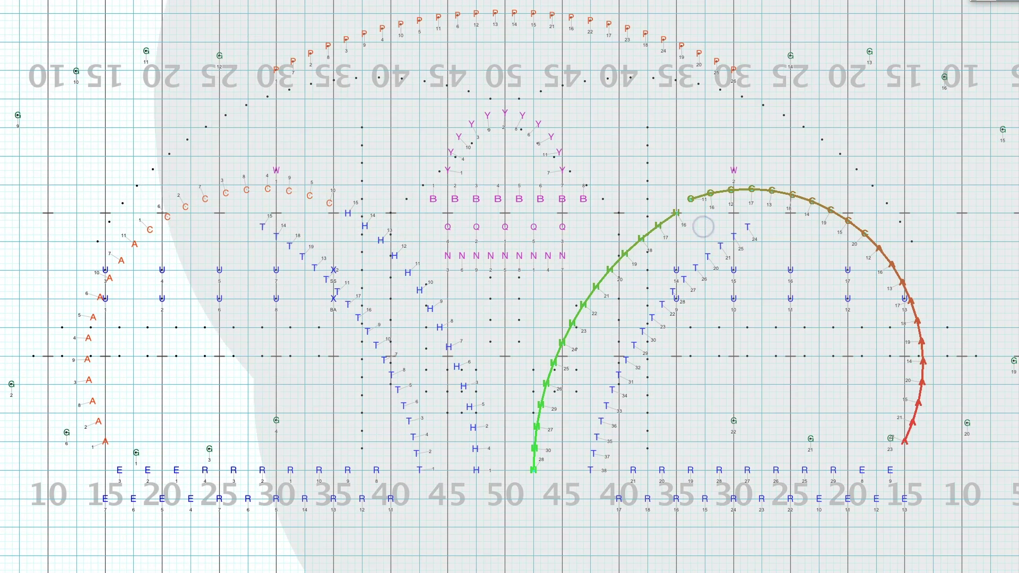
# Paste the curved C, A and H arc onto the right side, inverted across mid stage
pyautogui.click(690, 199)
pyautogui.click(288, 175)
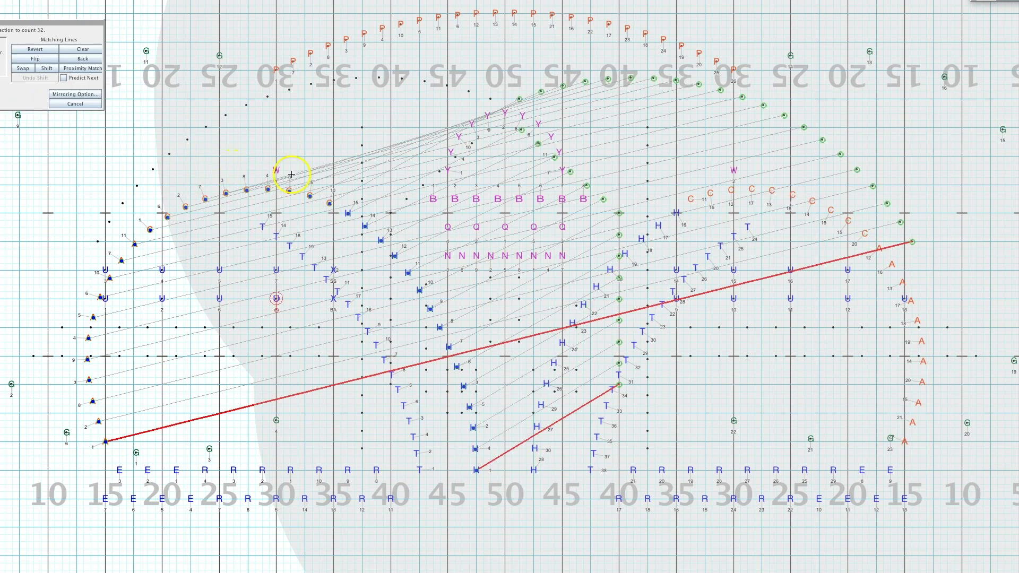
pyautogui.click(78, 94)
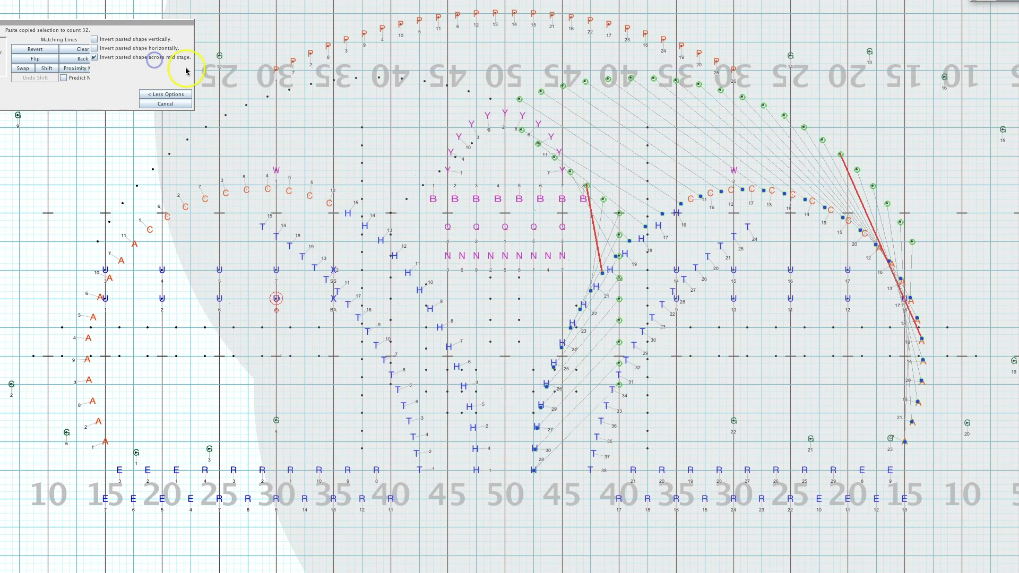
pyautogui.press('Return')
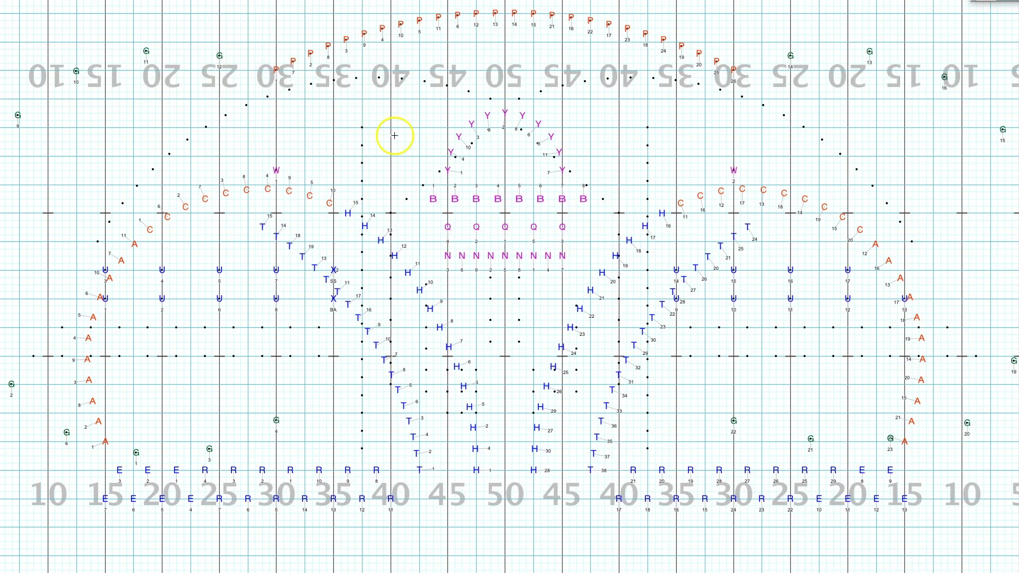
# Show the paths of the arc, T arc and E/R row performers on both sides
pyautogui.click(256, 185)
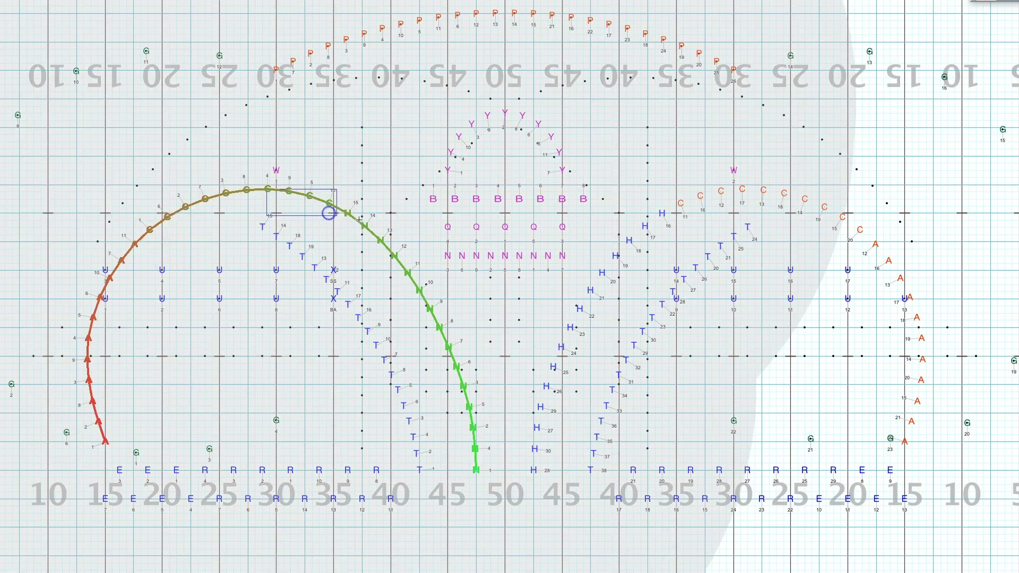
pyautogui.click(633, 220)
pyautogui.click(407, 392)
pyautogui.click(598, 382)
pyautogui.click(393, 499)
pyautogui.click(374, 470)
pyautogui.click(663, 469)
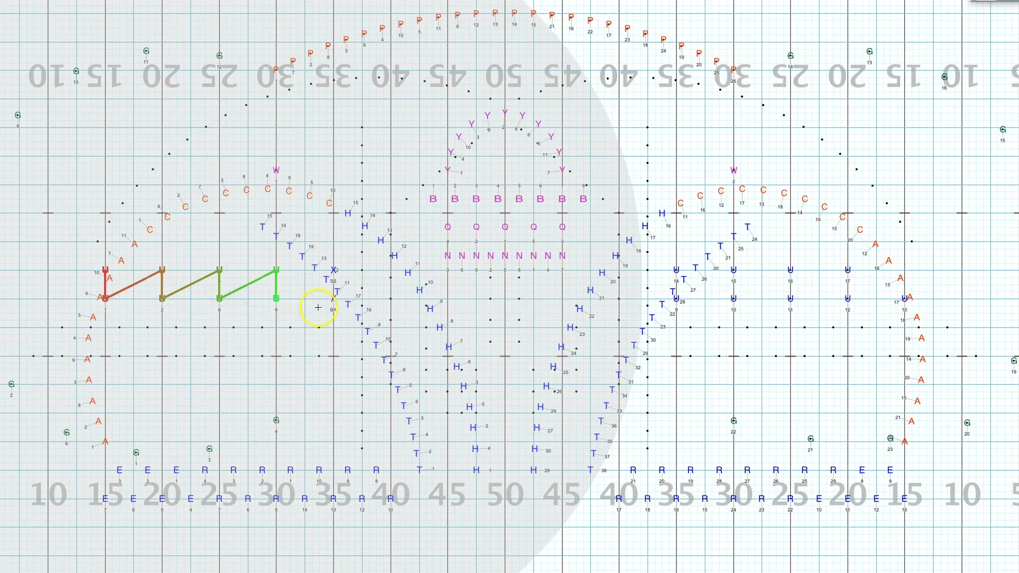
# Condense the left U group into a narrower block and move it lower between the 20 and 30
pyautogui.click(332, 299)
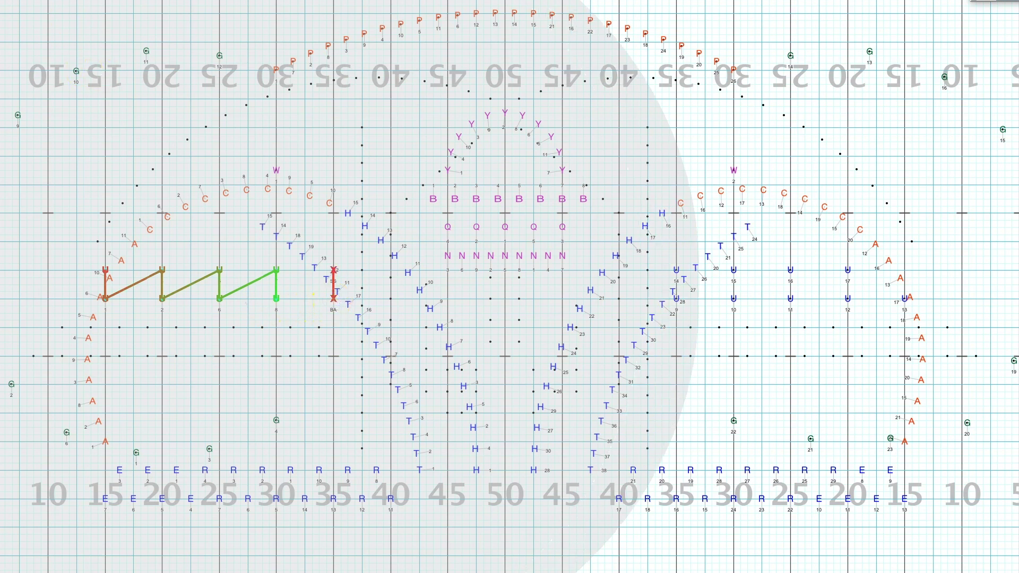
pyautogui.moveTo(333, 270); pyautogui.dragTo(219, 271)
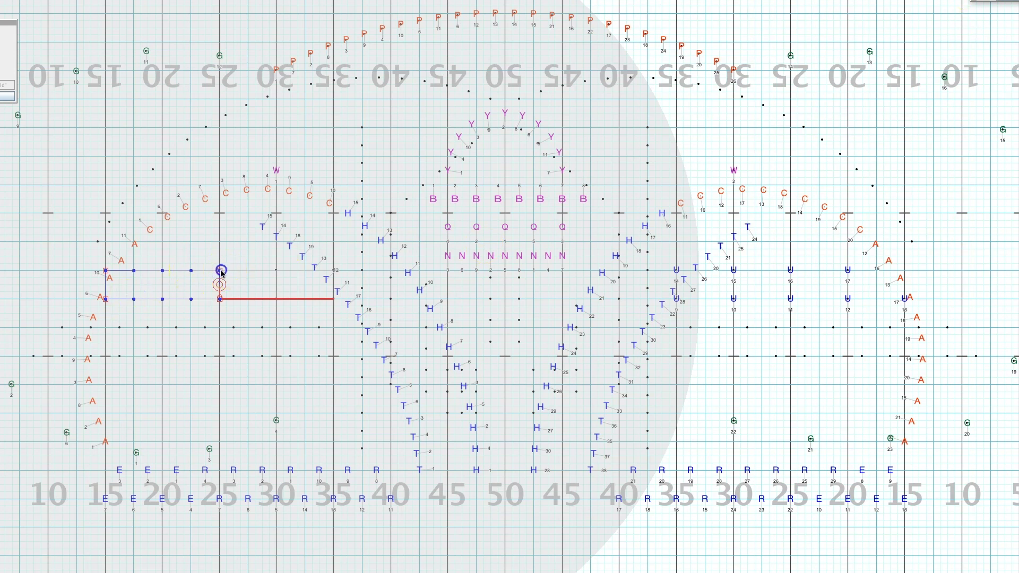
pyautogui.moveTo(219, 285)
pyautogui.mouseDown()
pyautogui.moveTo(290, 353)
pyautogui.moveTo(283, 363)
pyautogui.moveTo(271, 355)
pyautogui.moveTo(275, 342)
pyautogui.mouseUp()
pyautogui.click(466, 338)
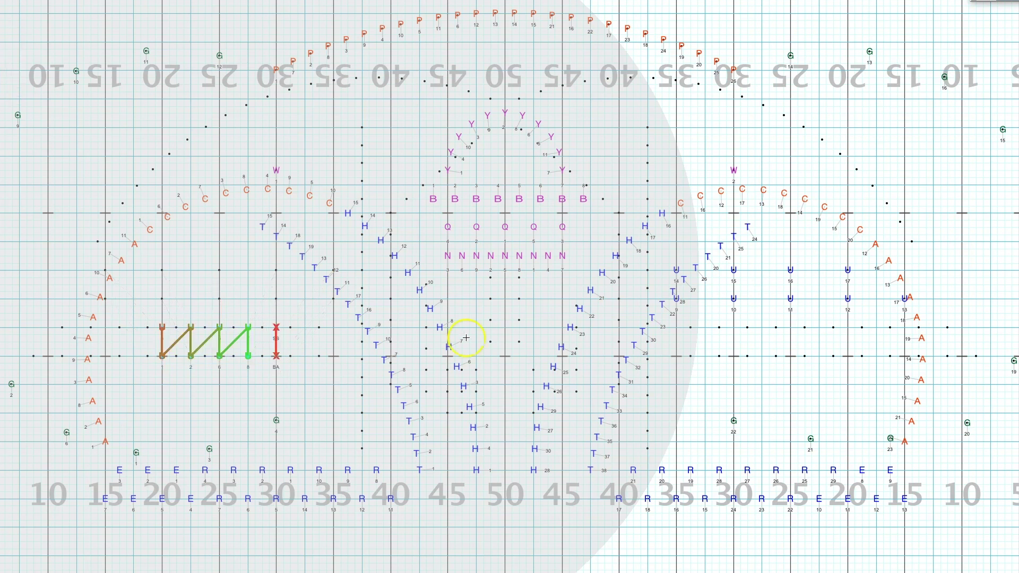
# Condense the right U group into a matching narrow block and commit it
pyautogui.click(784, 334)
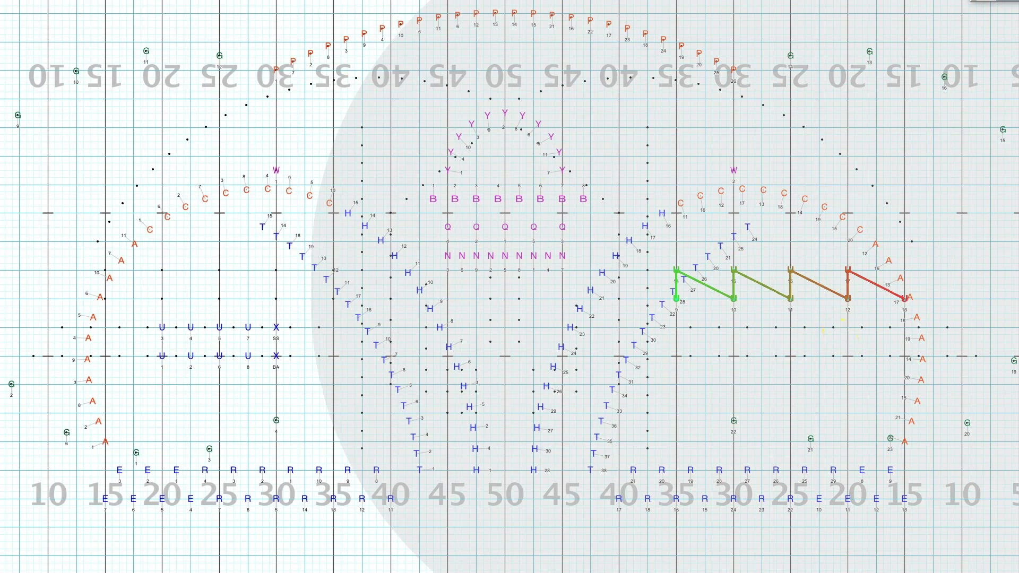
pyautogui.click(773, 285)
pyautogui.moveTo(708, 270)
pyautogui.mouseDown()
pyautogui.moveTo(790, 271)
pyautogui.moveTo(706, 332)
pyautogui.moveTo(737, 356)
pyautogui.moveTo(846, 357)
pyautogui.moveTo(849, 329)
pyautogui.mouseUp()
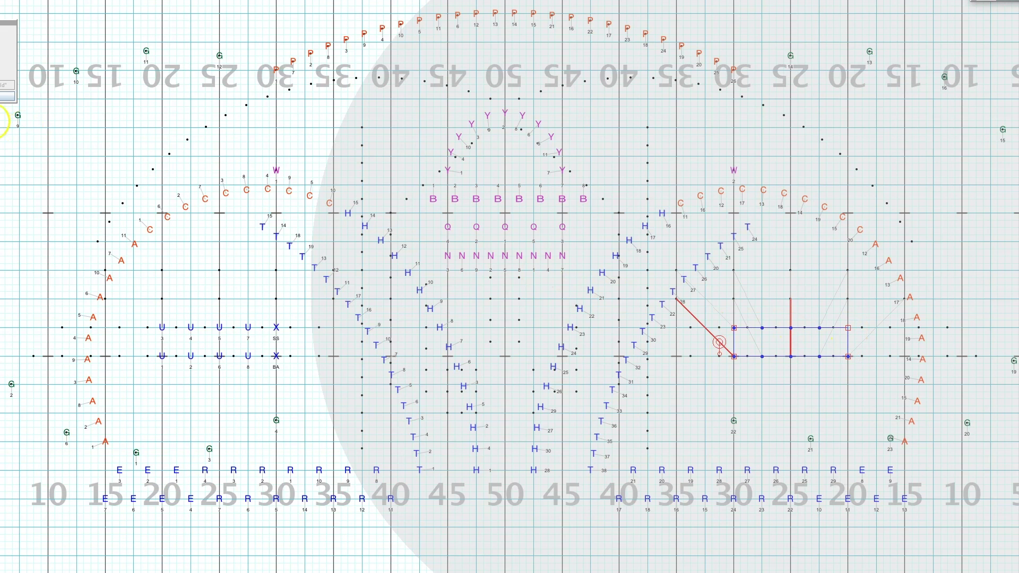
pyautogui.click(78, 571)
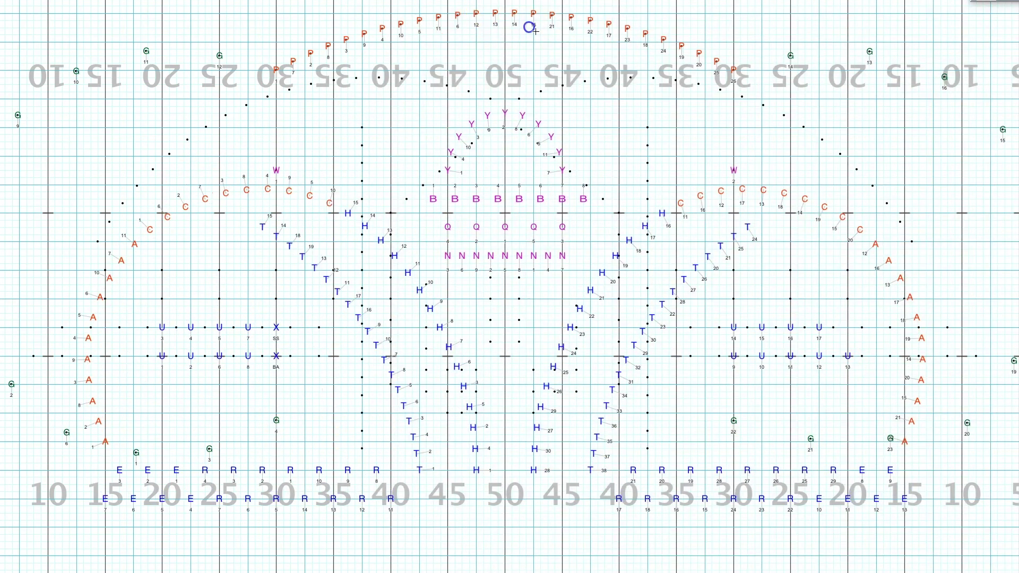
# Select the left half of the top P arc and sketch a new inner arc with Matching Lines
pyautogui.click(364, 34)
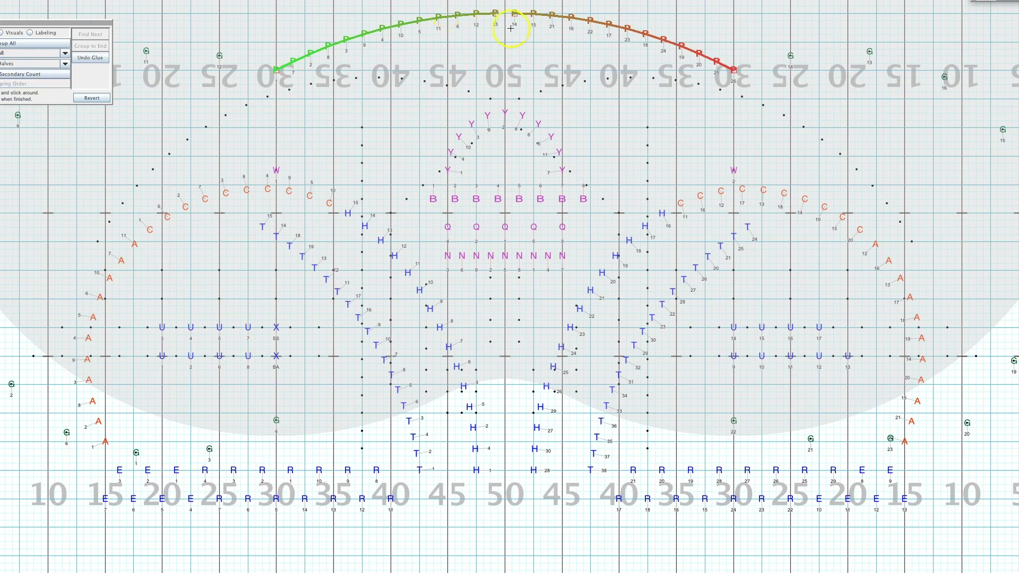
pyautogui.click(486, 93)
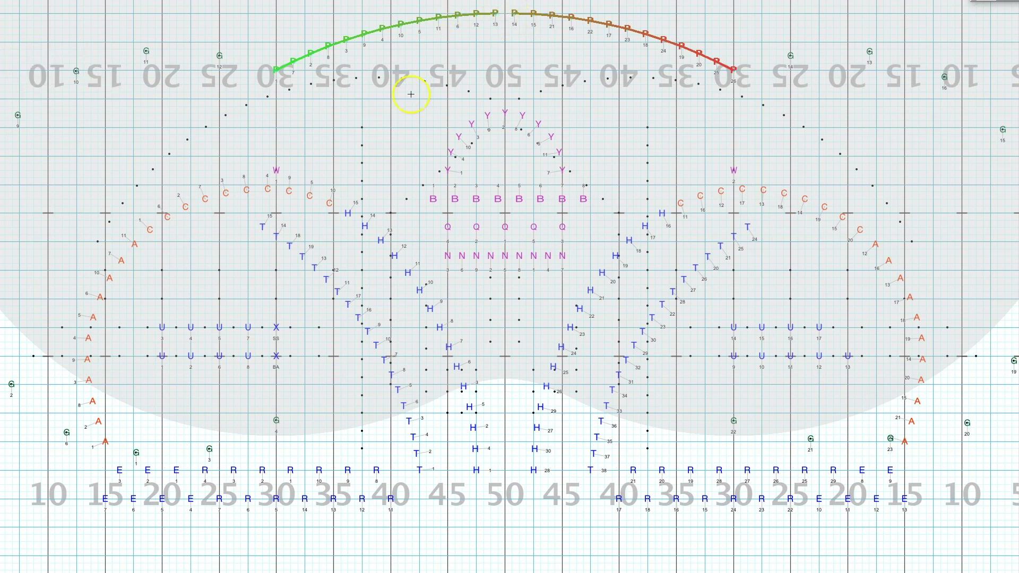
pyautogui.click(388, 16)
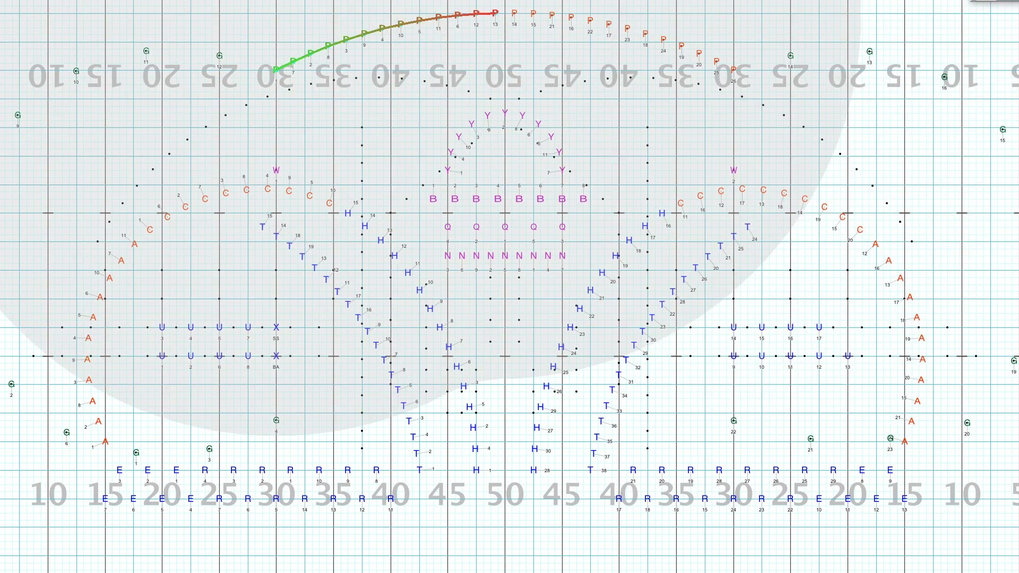
pyautogui.click(355, 102)
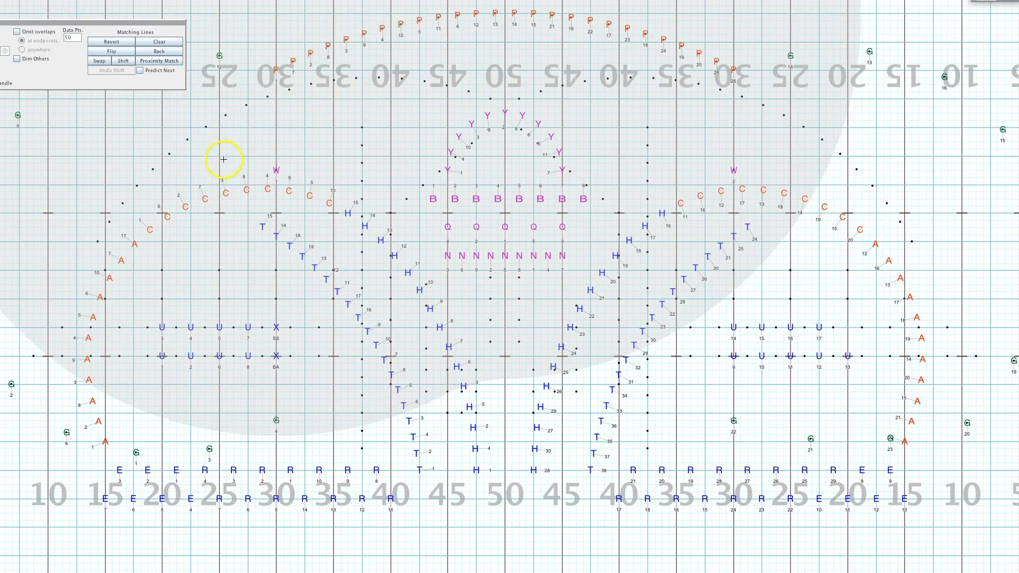
pyautogui.click(248, 155)
pyautogui.click(262, 168)
pyautogui.click(347, 113)
pyautogui.moveTo(347, 113)
pyautogui.mouseDown()
pyautogui.moveTo(333, 99)
pyautogui.moveTo(366, 100)
pyautogui.mouseUp()
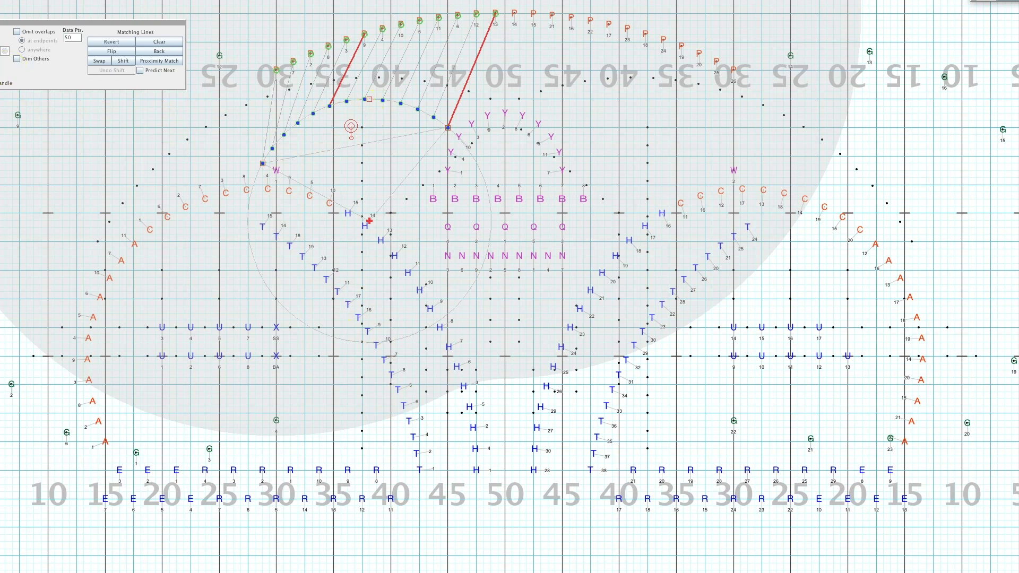
# Reselect the whole P arc, restart Matching Lines and place the new arc's first endpoint
pyautogui.click(512, 103)
pyautogui.click(539, 34)
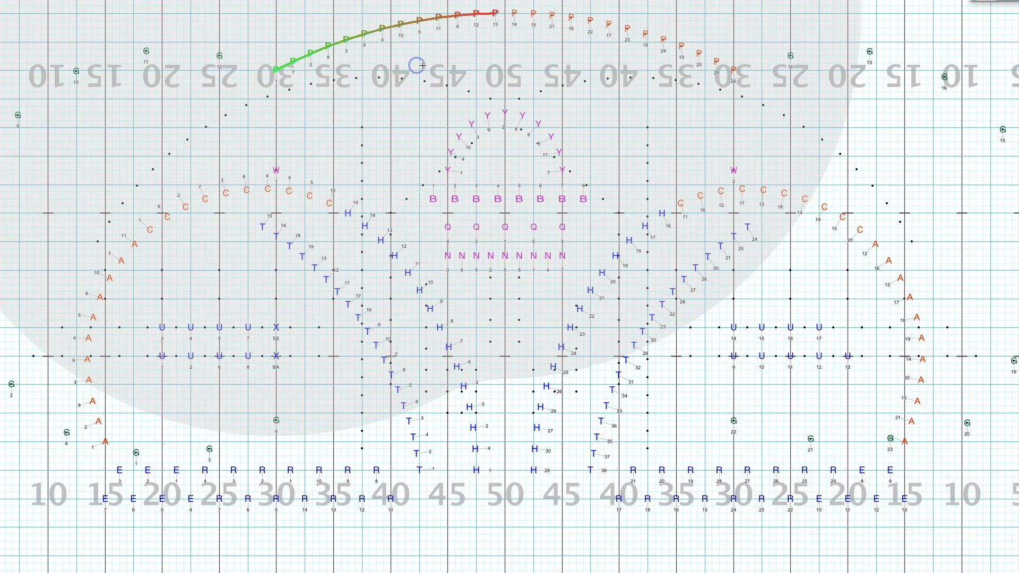
pyautogui.click(451, 69)
pyautogui.click(563, 30)
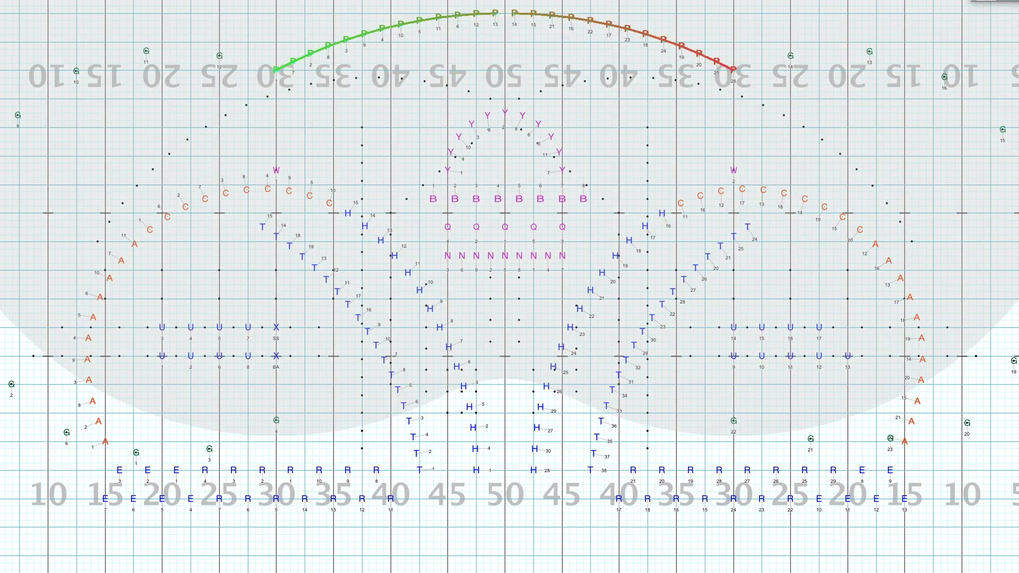
pyautogui.click(262, 156)
# Place the new arc's second endpoint, reshape its curve and clear the automatic matching lines
pyautogui.click(434, 126)
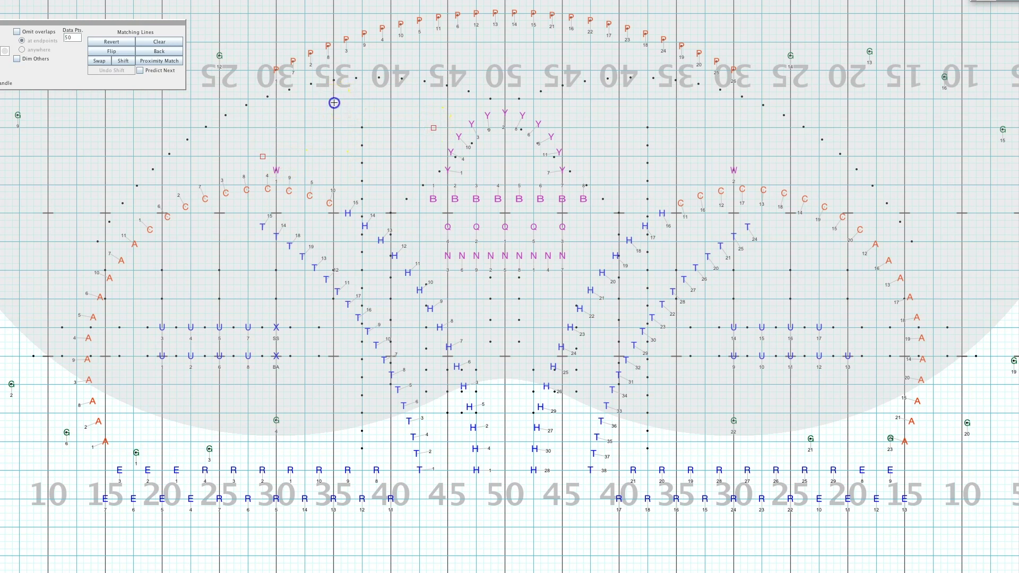
pyautogui.click(335, 101)
pyautogui.moveTo(334, 100); pyautogui.dragTo(367, 100)
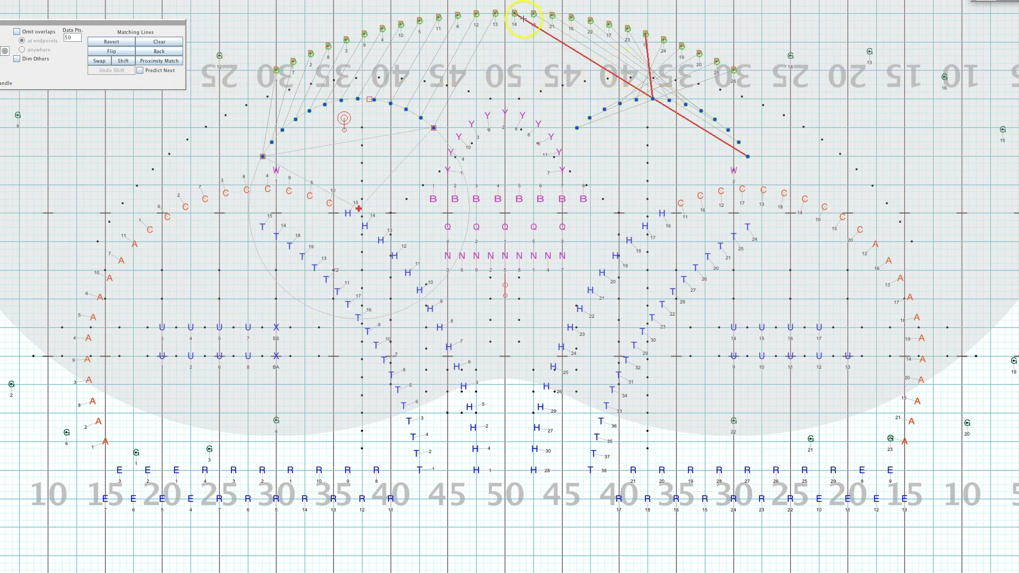
pyautogui.click(158, 45)
# Match the left-side P performers (ending with P9, P4, P10, P5, P11, P6, P12, P13) to the arc points in order
pyautogui.click(277, 70)
pyautogui.click(293, 63)
pyautogui.click(311, 54)
pyautogui.click(328, 46)
pyautogui.click(346, 39)
pyautogui.click(364, 34)
pyautogui.click(382, 28)
pyautogui.click(401, 24)
pyautogui.click(420, 21)
pyautogui.click(439, 18)
pyautogui.click(458, 15)
pyautogui.click(476, 14)
pyautogui.click(495, 13)
# Match the right-side P performers, P26 through P16 then P21, P15 and P14, to the right arc
pyautogui.click(733, 70)
pyautogui.click(716, 61)
pyautogui.click(699, 54)
pyautogui.click(682, 46)
pyautogui.click(663, 40)
pyautogui.click(645, 34)
pyautogui.click(628, 29)
pyautogui.click(609, 24)
pyautogui.click(590, 21)
pyautogui.click(571, 18)
pyautogui.click(553, 16)
pyautogui.click(513, 15)
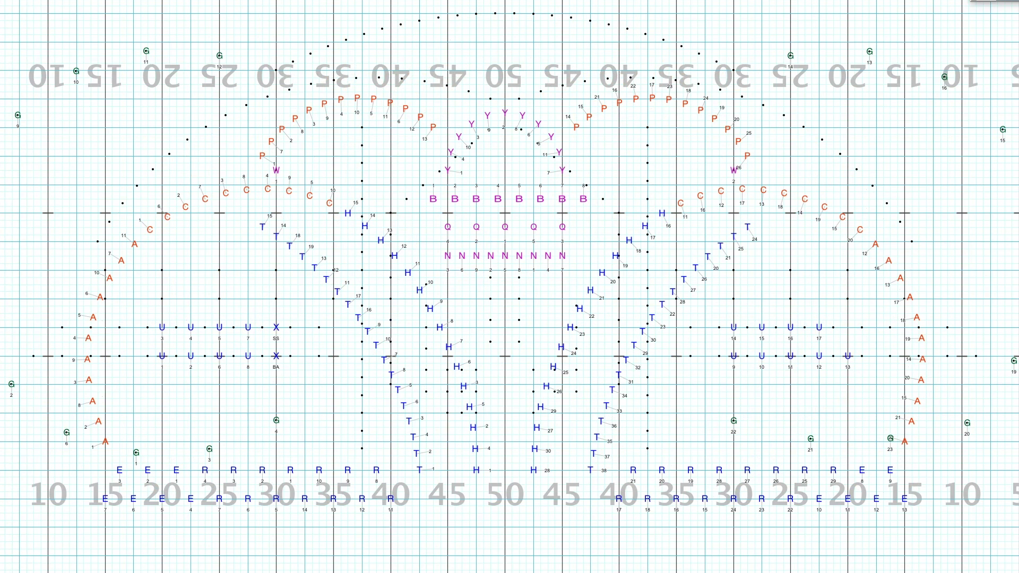
pyautogui.click(690, 379)
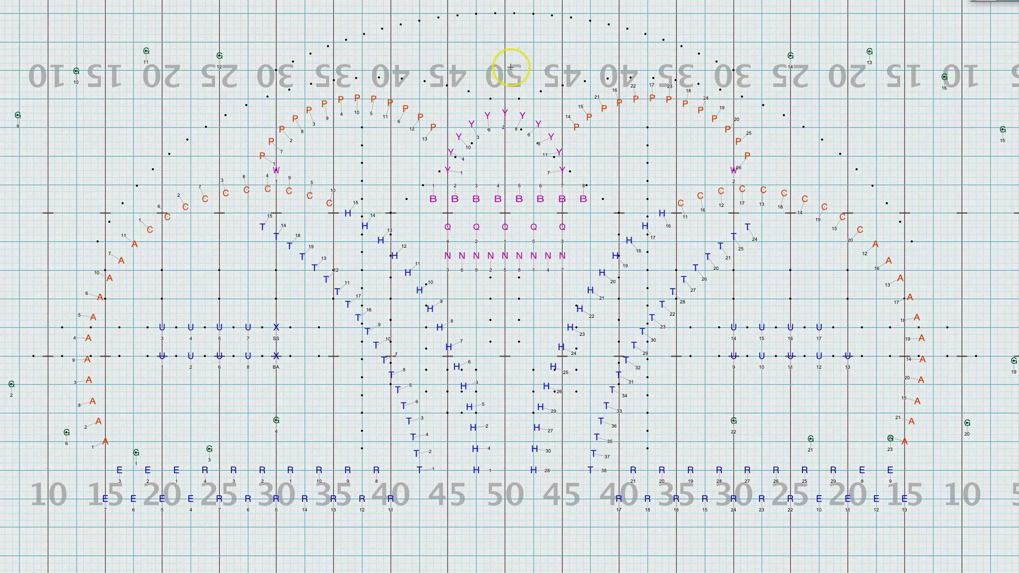